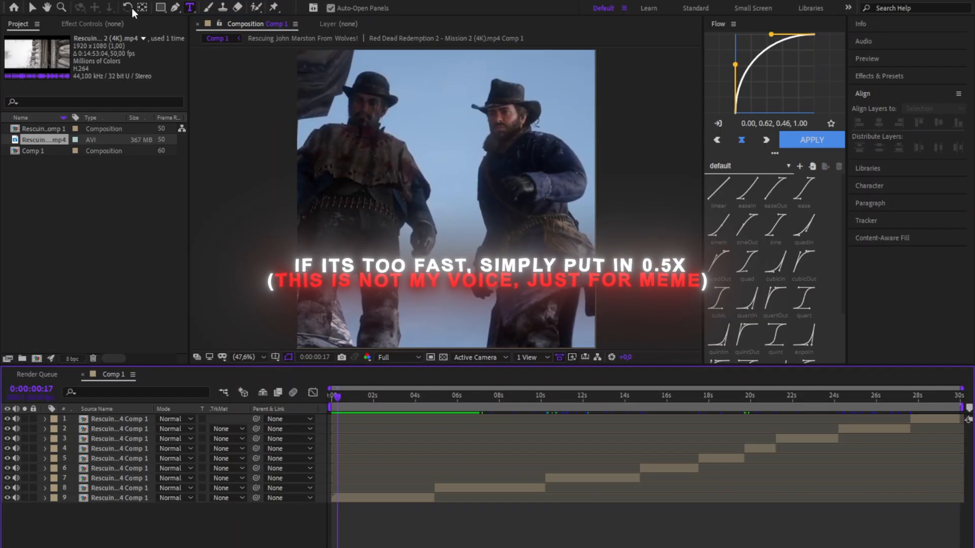
Step: Add a text layer reading "That's a quite scratch" and centre it horizontally and vertically in the composition
{"action": "key", "text": "ctrl+alt+shift+t"}
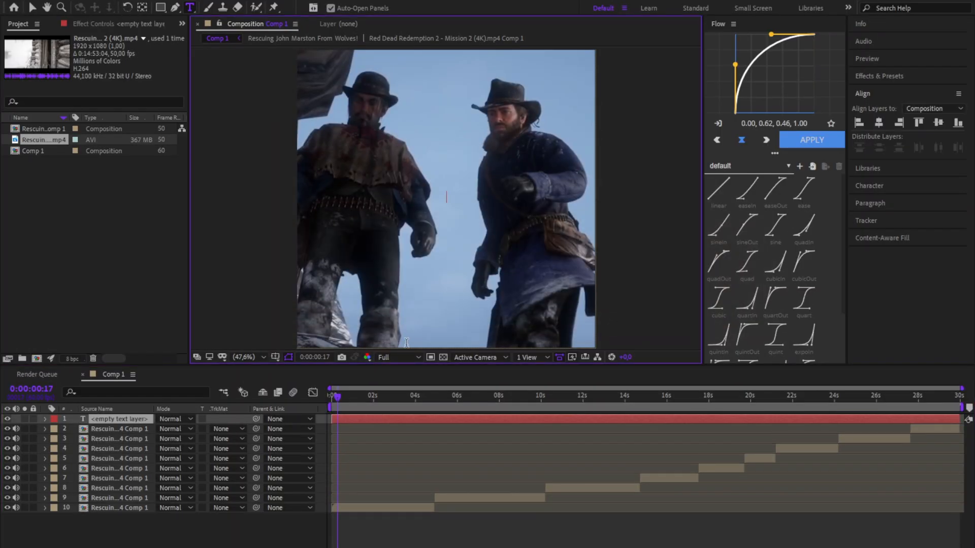
{"action": "type", "text": "Tgha"}
{"action": "key", "text": "BackSpace"}
{"action": "key", "text": "BackSpace"}
{"action": "key", "text": "BackSpace"}
{"action": "type", "text": "hat"}
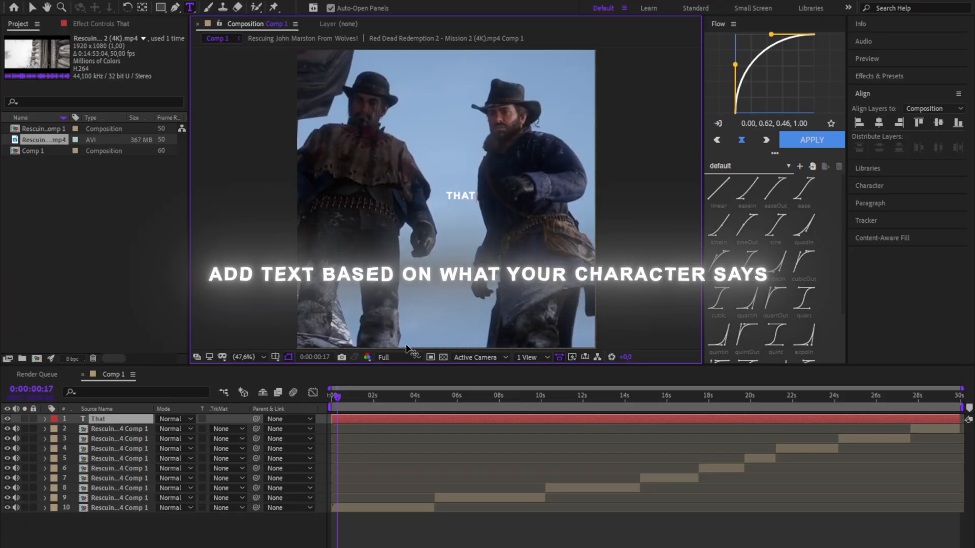
{"action": "type", "text": "'s a quite scrat"}
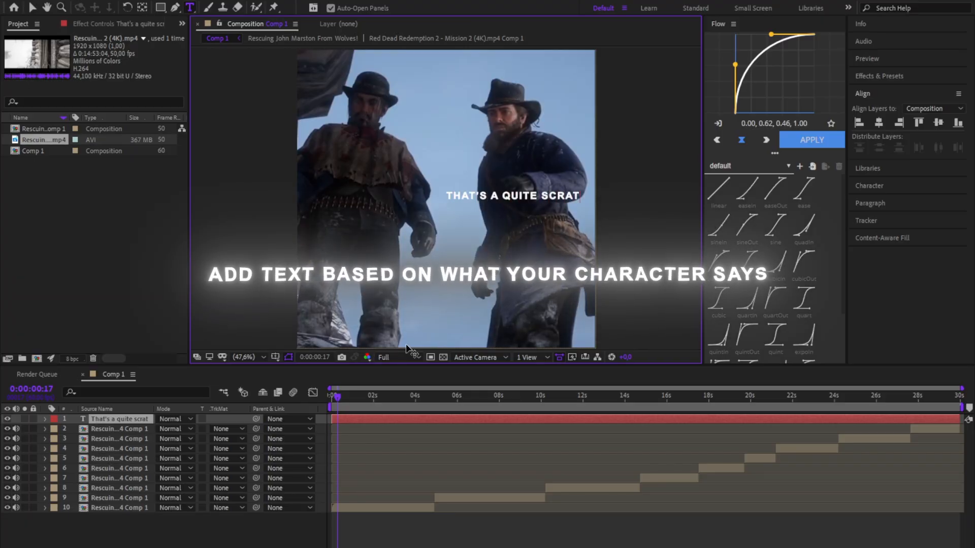
{"action": "type", "text": "ch"}
{"action": "left_click", "coordinate": [878, 122]}
{"action": "left_click", "coordinate": [938, 123]}
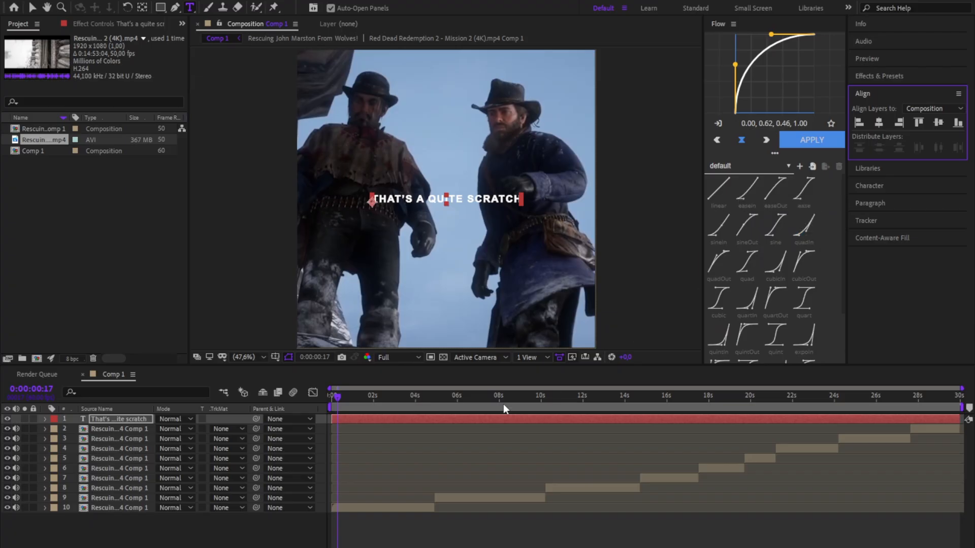
Step: Shift the text layer on the timeline so it starts where the character begins speaking
{"action": "left_click", "coordinate": [344, 475]}
{"action": "left_click_drag", "start_coordinate": [337, 398], "coordinate": [291, 395]}
{"action": "key", "text": "space"}
{"action": "key", "text": "space"}
{"action": "left_click_drag", "start_coordinate": [345, 422], "coordinate": [353, 422]}
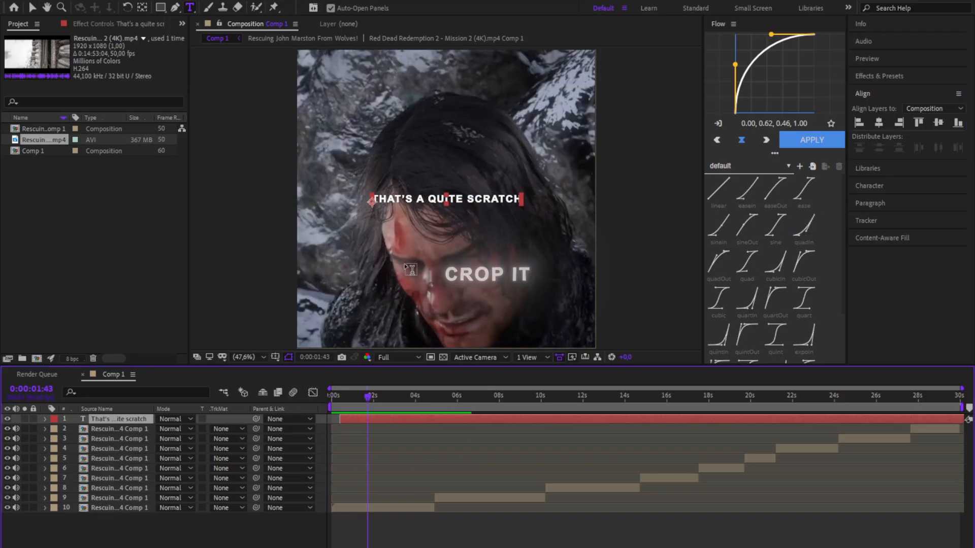
Step: Correct the text to read "That's quite a scratch" and centre it horizontally in the composition
{"action": "left_click", "coordinate": [424, 203]}
{"action": "key", "text": "BackSpace"}
{"action": "key", "text": "BackSpace"}
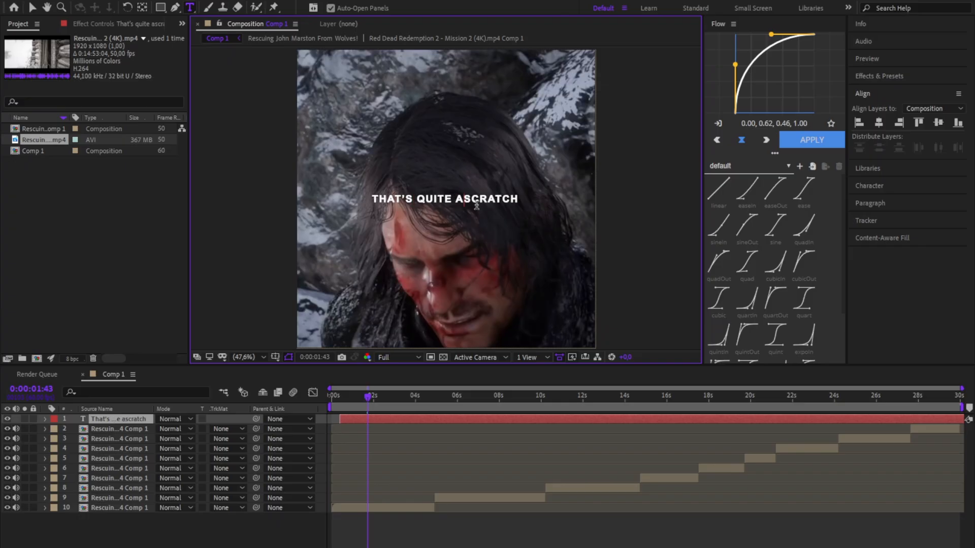
{"action": "left_click", "coordinate": [874, 124]}
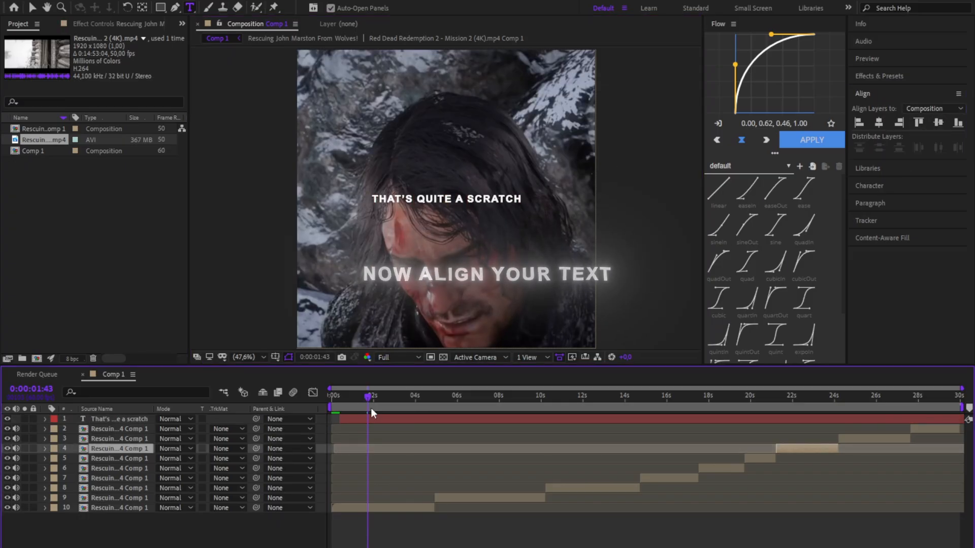
Step: Split the text layer at about 2.5 s, after the spoken line, and delete the remaining part
{"action": "left_click_drag", "start_coordinate": [371, 407], "coordinate": [324, 401]}
{"action": "key", "text": "space"}
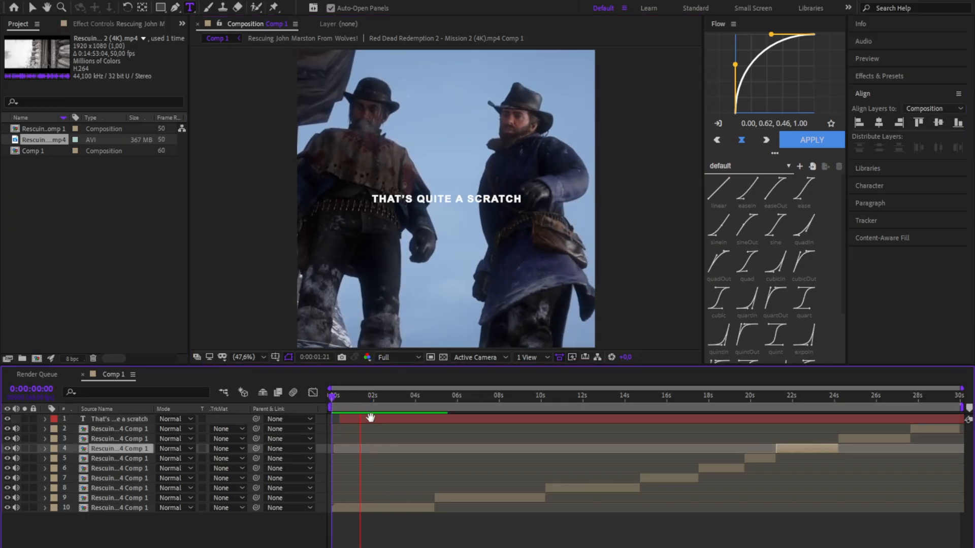
{"action": "key", "text": "space"}
{"action": "left_click", "coordinate": [393, 418]}
{"action": "key", "text": "ctrl+shift+d"}
{"action": "key", "text": "Delete"}
Step: Duplicate the text layer to start at 0:00:01:19, change its text to "u got there" and centre it horizontally
{"action": "left_click", "coordinate": [334, 405]}
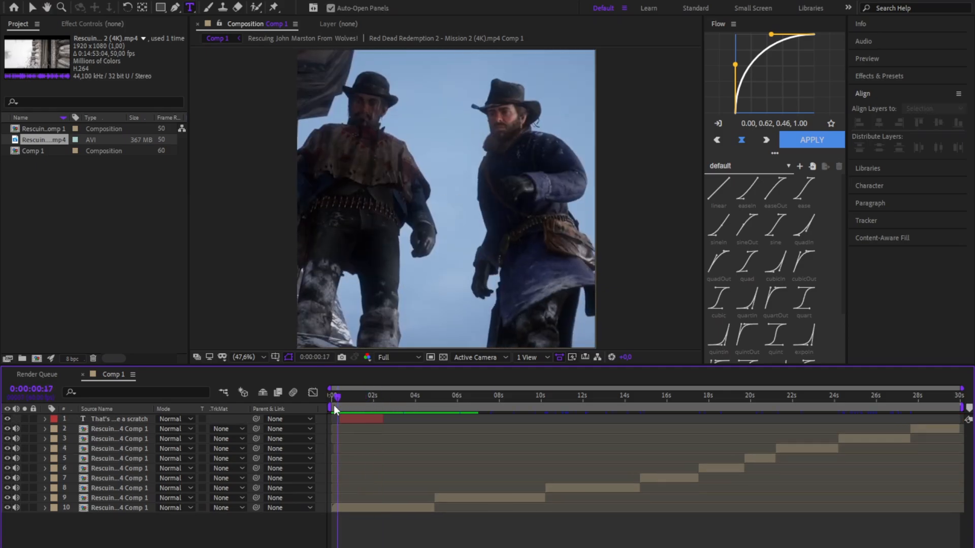
{"action": "key", "text": "space"}
{"action": "left_click_drag", "start_coordinate": [359, 401], "coordinate": [383, 422]}
{"action": "left_click", "coordinate": [366, 417]}
{"action": "key", "text": "ctrl+d"}
{"action": "triple_click", "coordinate": [498, 195]}
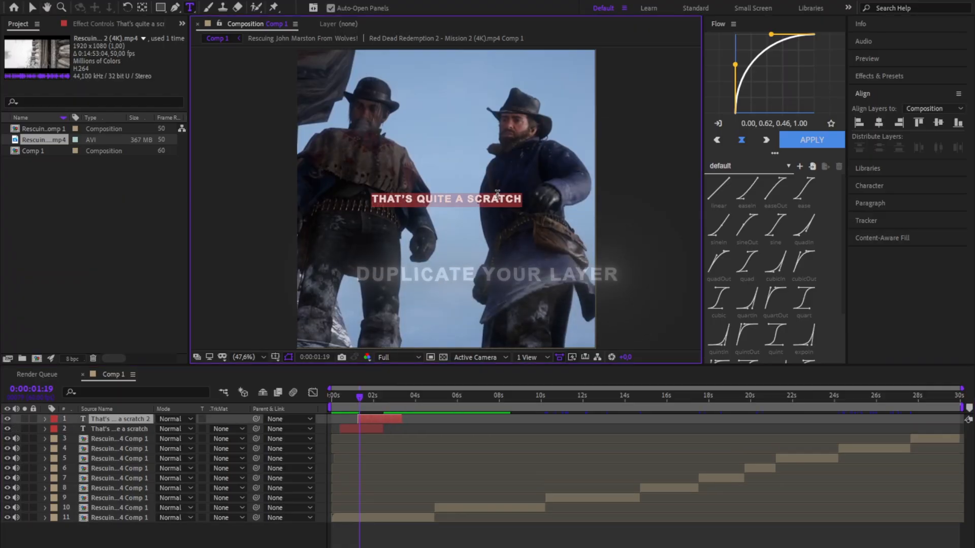
{"action": "type", "text": "u got there"}
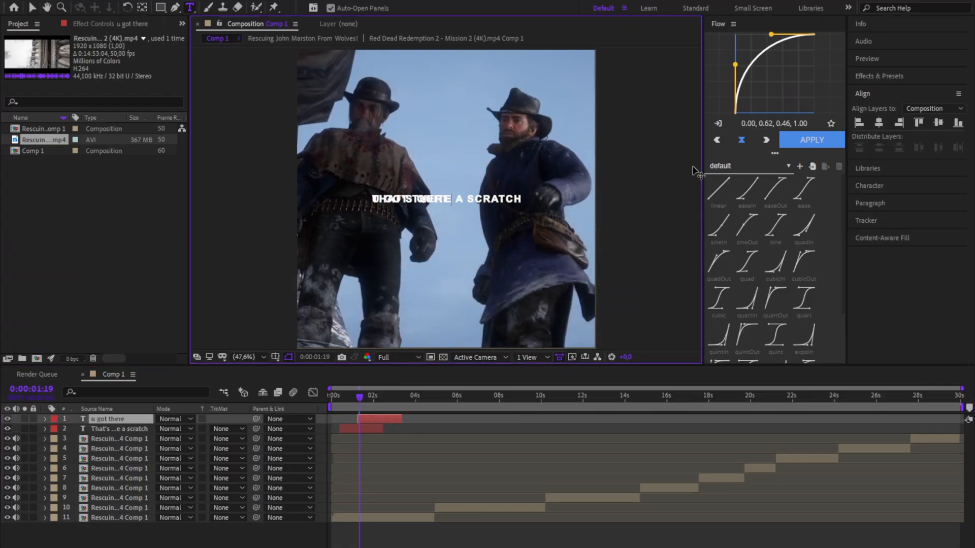
{"action": "left_click", "coordinate": [880, 123]}
Step: Lower the "u got there" text slightly by setting its Y position to 564.5
{"action": "key", "text": "p"}
{"action": "key", "text": "p"}
{"action": "key", "text": "p"}
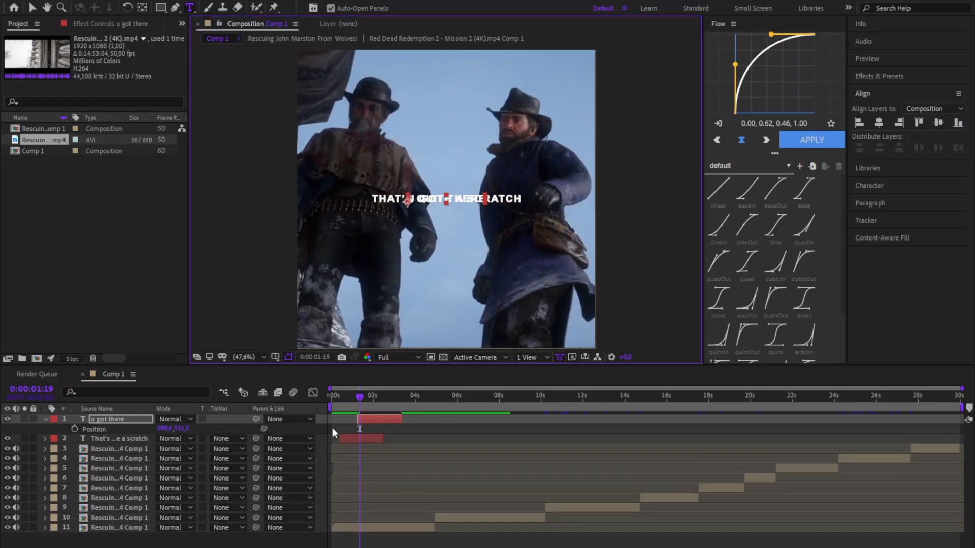
{"action": "left_click_drag", "start_coordinate": [182, 429], "coordinate": [190, 430]}
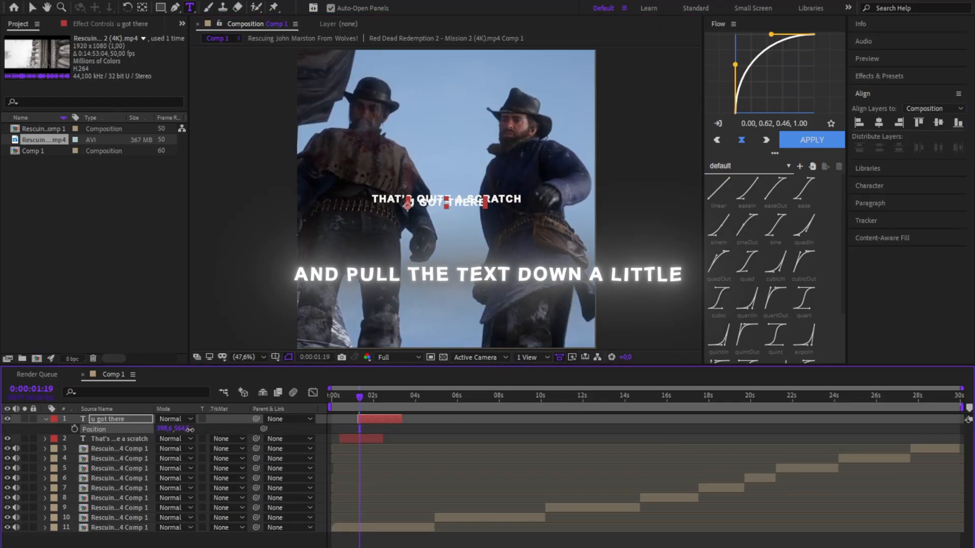
Step: Play the composition from the start and trim the end of the "u got there" layer to about 3 s
{"action": "left_click", "coordinate": [409, 476]}
{"action": "left_click_drag", "start_coordinate": [349, 399], "coordinate": [330, 401]}
{"action": "key", "text": "space"}
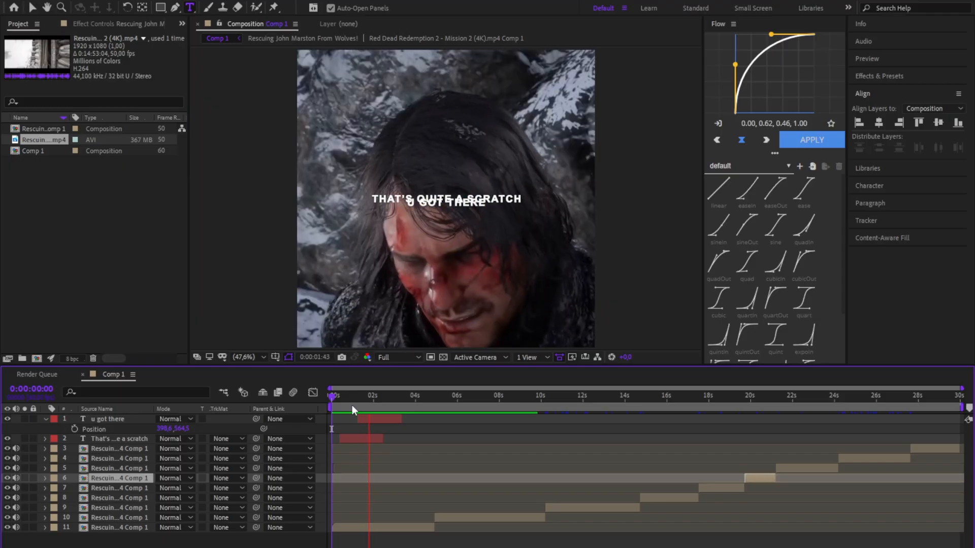
{"action": "left_click", "coordinate": [400, 419]}
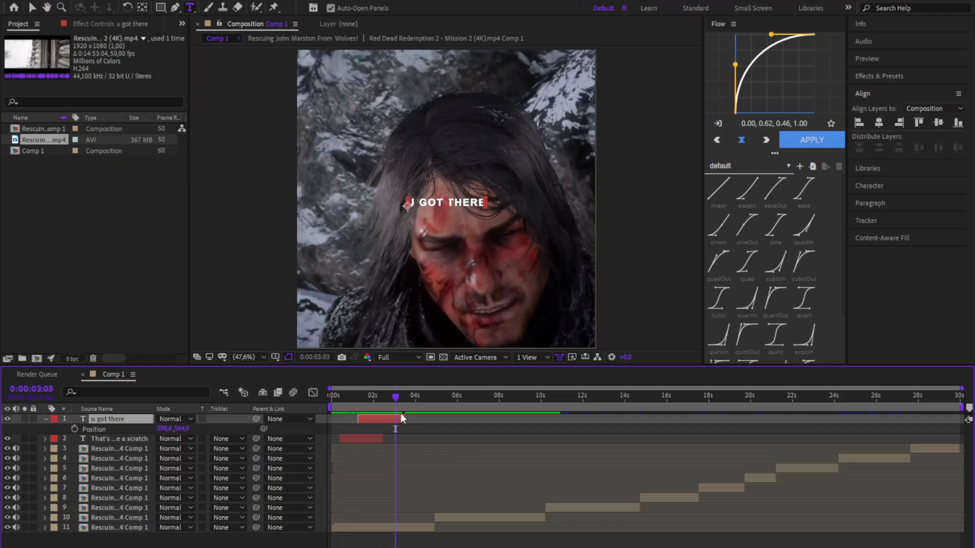
{"action": "key", "text": "space"}
Step: Find the next spoken line and duplicate the "u got there" layer so the copy starts at 0:00:03:48
{"action": "left_click", "coordinate": [392, 401]}
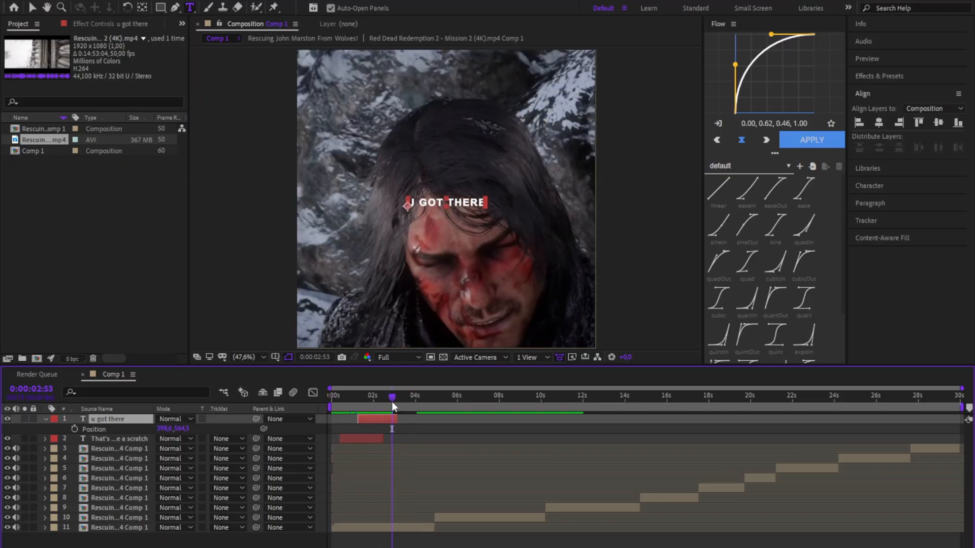
{"action": "key", "text": "space"}
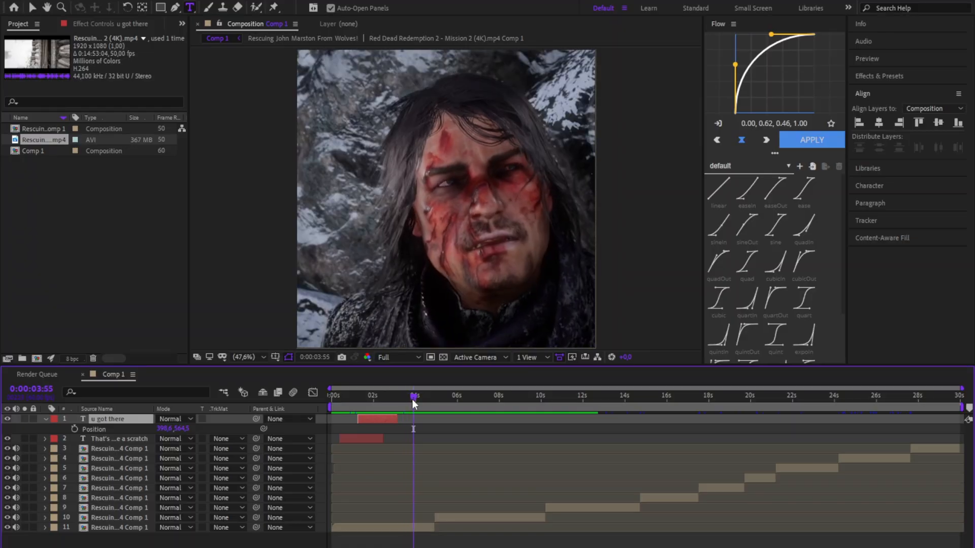
{"action": "left_click", "coordinate": [412, 400]}
{"action": "key", "text": "ctrl+d"}
{"action": "left_click_drag", "start_coordinate": [390, 418], "coordinate": [443, 418]}
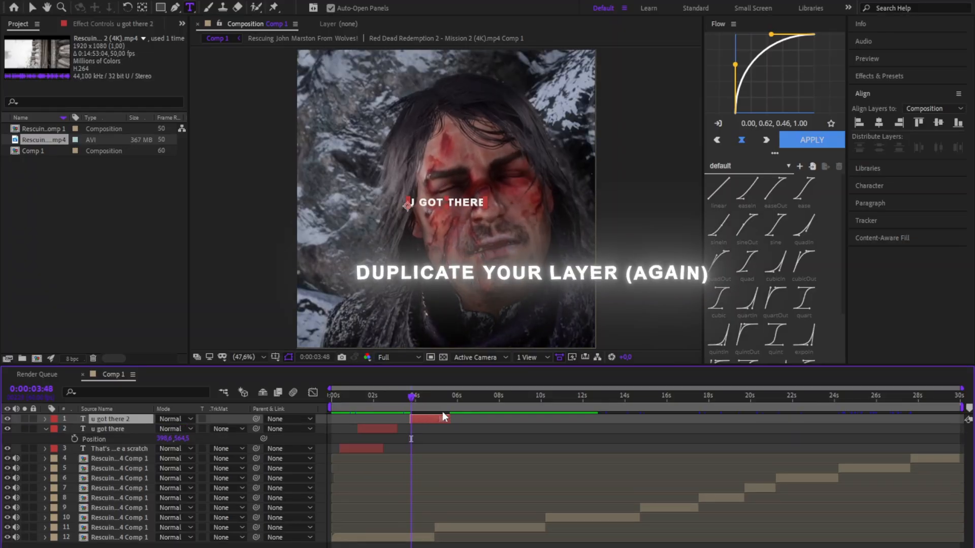
Step: Change the duplicated layer's text to "never thought" and centre it in the composition
{"action": "left_click", "coordinate": [466, 204]}
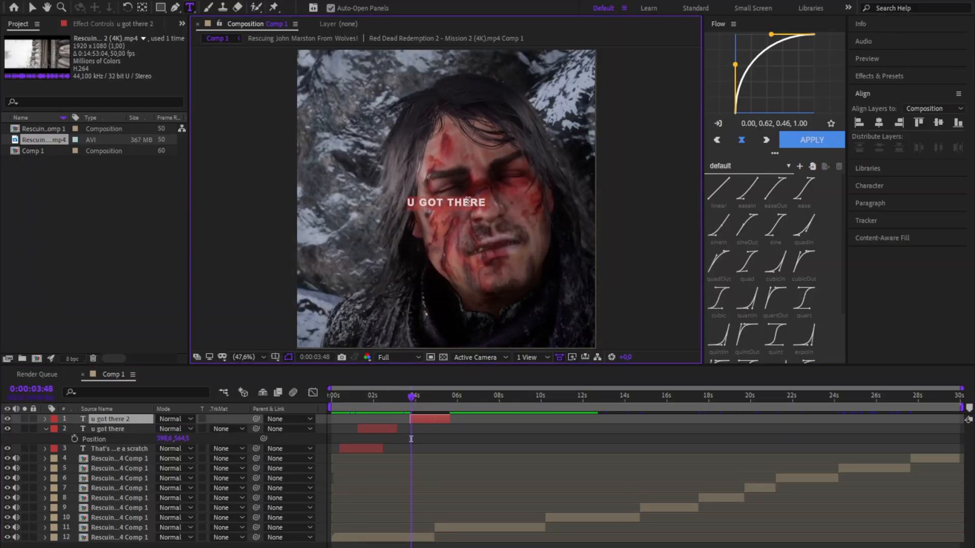
{"action": "type", "text": "n"}
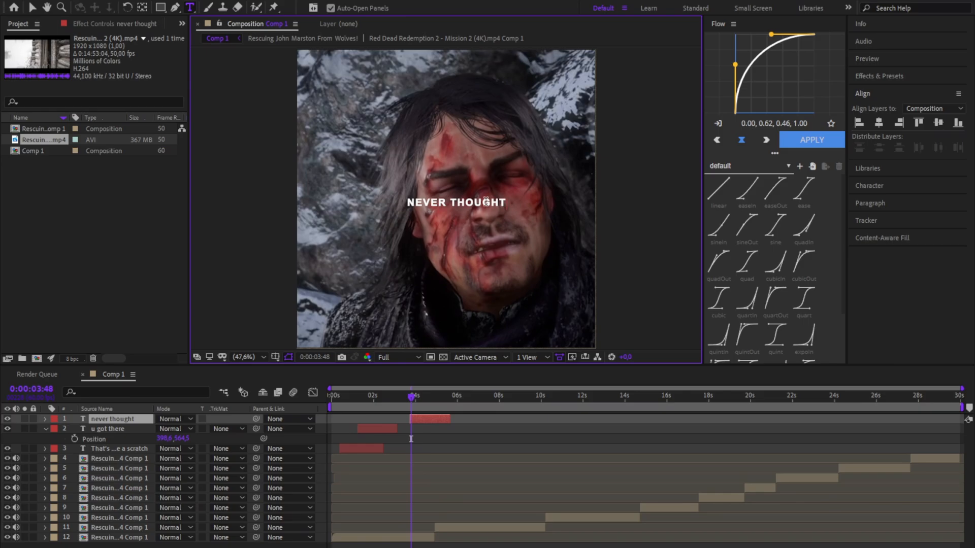
{"action": "left_click", "coordinate": [938, 124]}
Step: Duplicate the "never thought" layer to start at 0:00:04:19 and change the copy's text to "i'd said this"
{"action": "left_click", "coordinate": [407, 397]}
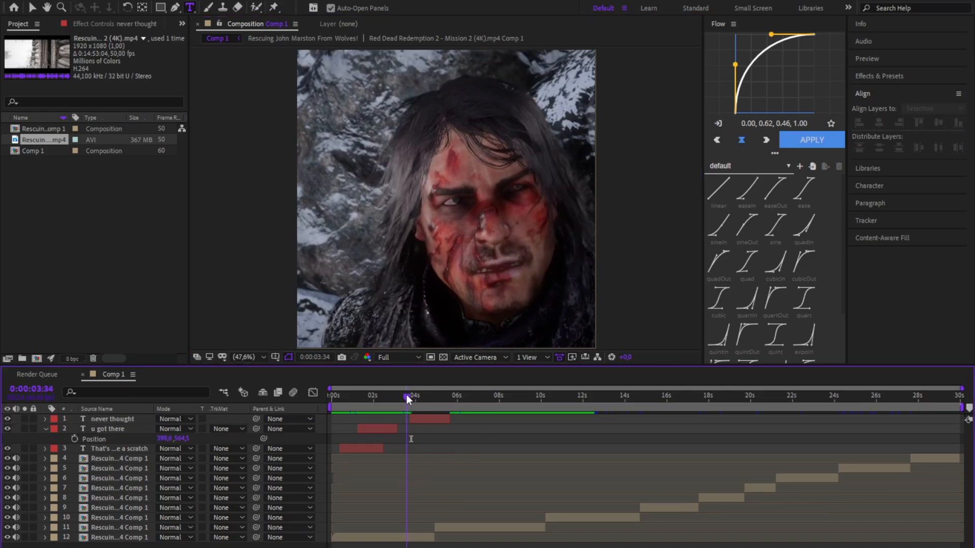
{"action": "key", "text": "space"}
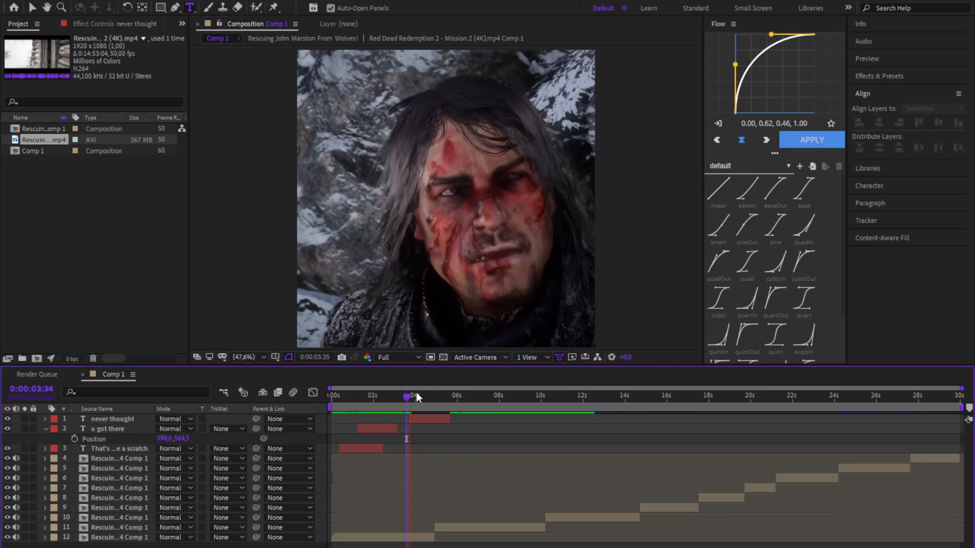
{"action": "left_click_drag", "start_coordinate": [417, 394], "coordinate": [441, 422]}
{"action": "key", "text": "space"}
{"action": "key", "text": "ctrl+d"}
{"action": "double_click", "coordinate": [453, 199]}
{"action": "type", "text": "i«"}
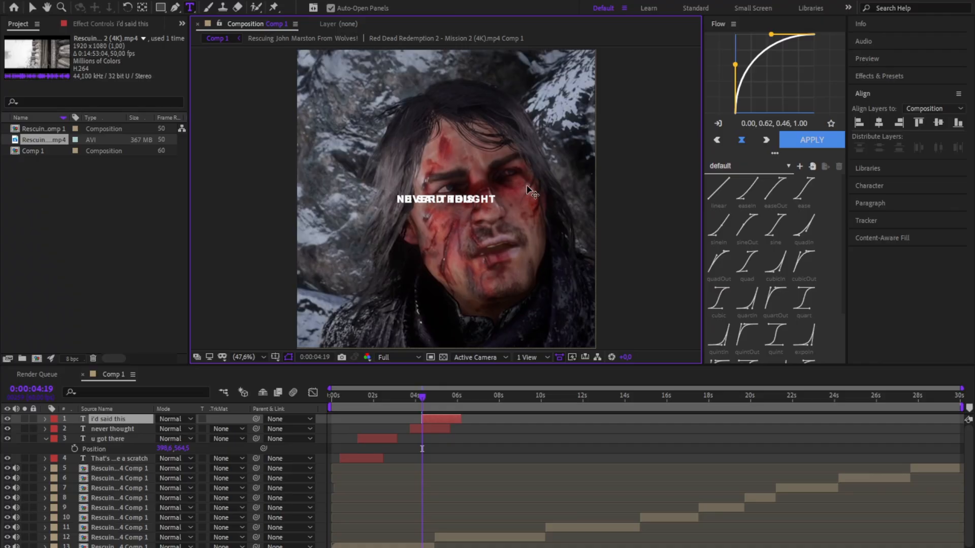
Step: Raise the "i'd said this" text slightly by setting its Y position to 540.5
{"action": "key", "text": "p"}
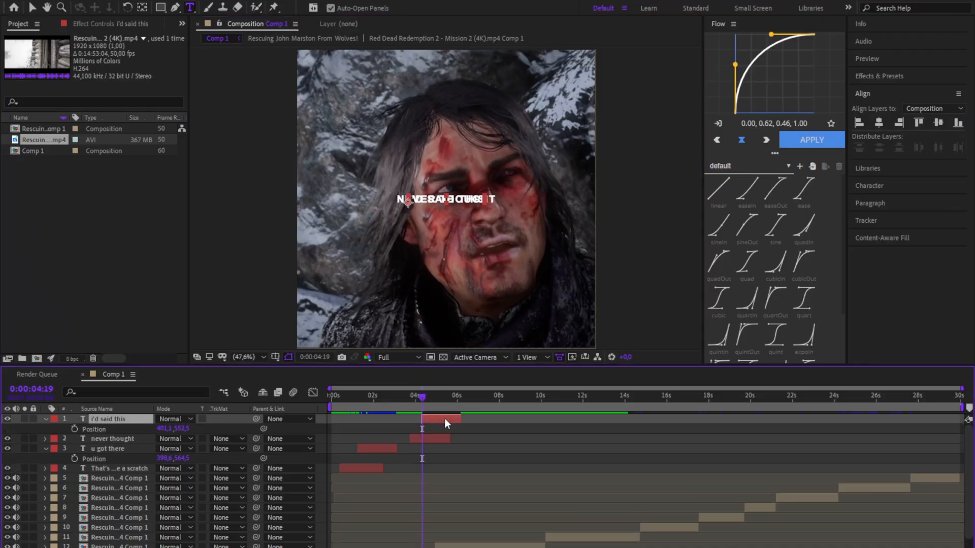
{"action": "left_click_drag", "start_coordinate": [177, 429], "coordinate": [171, 429]}
{"action": "left_click", "coordinate": [355, 488]}
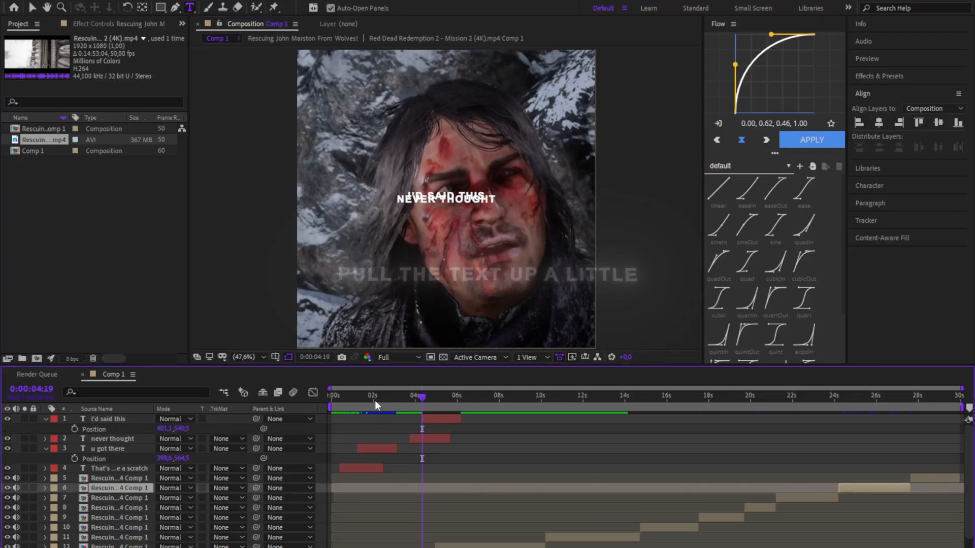
Step: Apply the Fade Up Words preset to the "That's quite a scratch" layer at 0:00:00:23 and reveal its keyframes
{"action": "left_click_drag", "start_coordinate": [374, 400], "coordinate": [330, 400]}
{"action": "key", "text": "space"}
{"action": "left_click", "coordinate": [338, 395]}
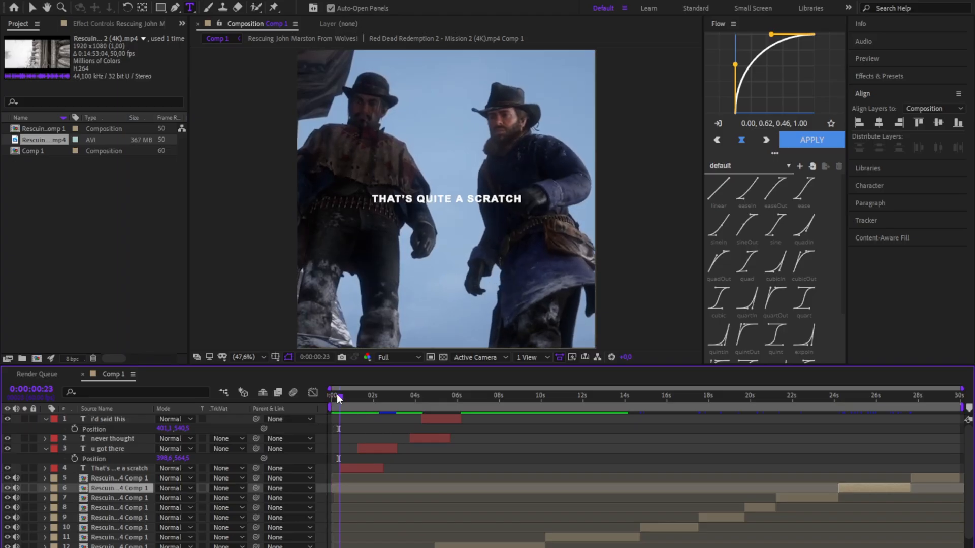
{"action": "left_click", "coordinate": [366, 470]}
{"action": "left_click", "coordinate": [883, 76]}
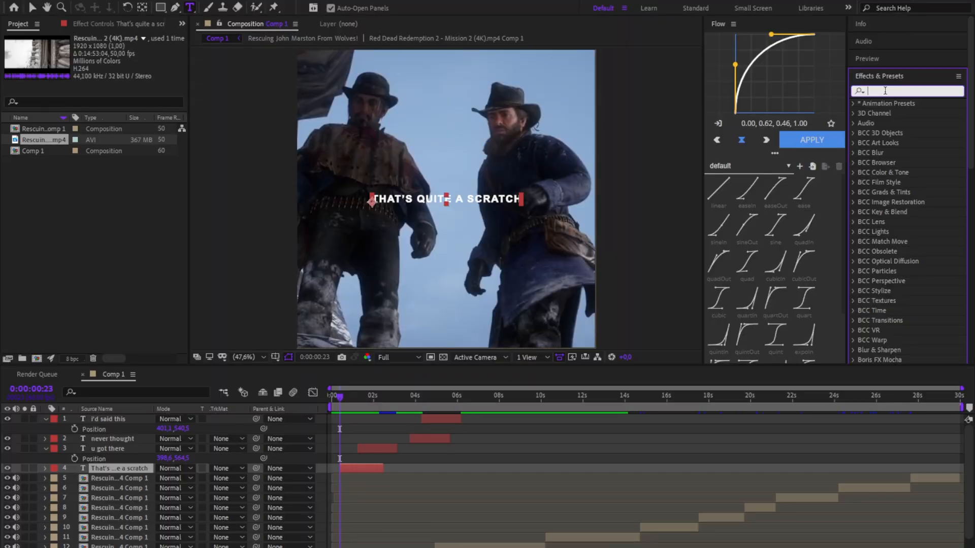
{"action": "type", "text": "fade up"}
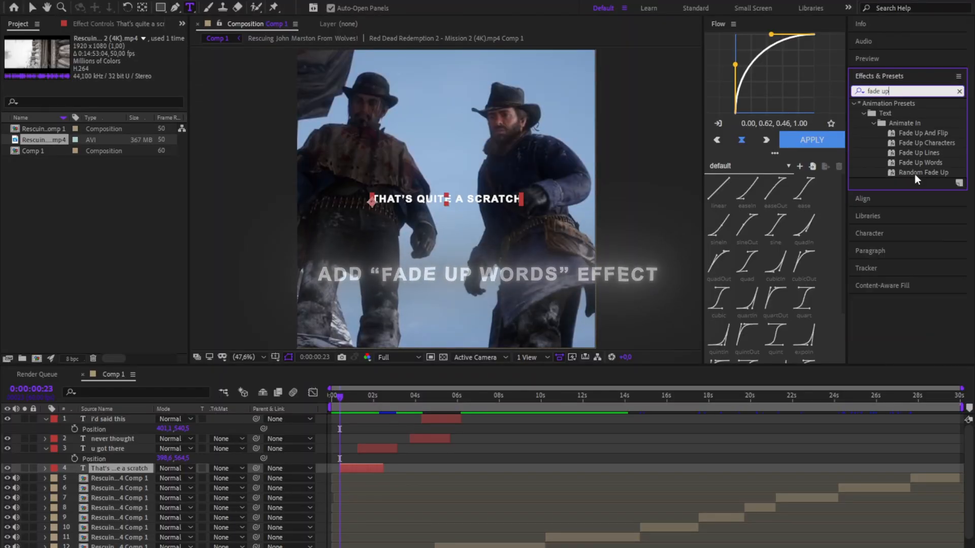
{"action": "left_click_drag", "start_coordinate": [914, 163], "coordinate": [349, 466]}
{"action": "key", "text": "u"}
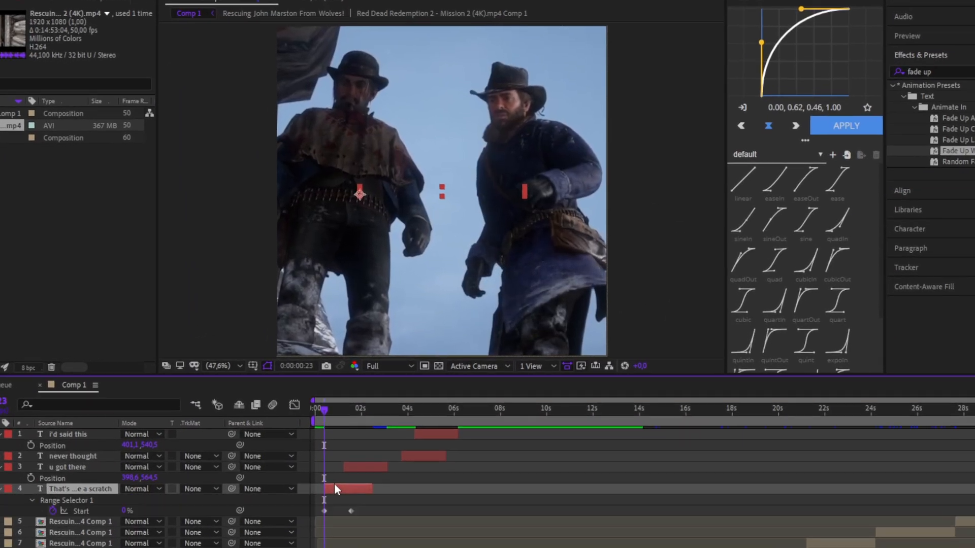
Step: Move the second Range Selector Start keyframe of "That's quite a scratch" slightly earlier to match the character's voice
{"action": "key", "text": "space"}
{"action": "key", "text": "space"}
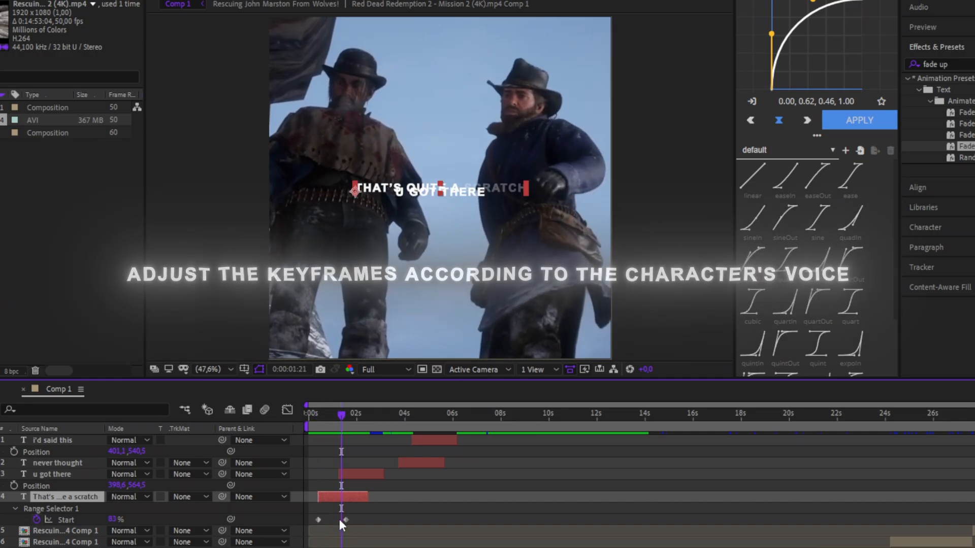
{"action": "left_click_drag", "start_coordinate": [345, 520], "coordinate": [339, 520]}
Step: Apply the Fade Up Words preset to the "u got there" layer at its start and time its keyframes to the voice
{"action": "left_click", "coordinate": [345, 474]}
{"action": "left_click_drag", "start_coordinate": [341, 416], "coordinate": [333, 416]}
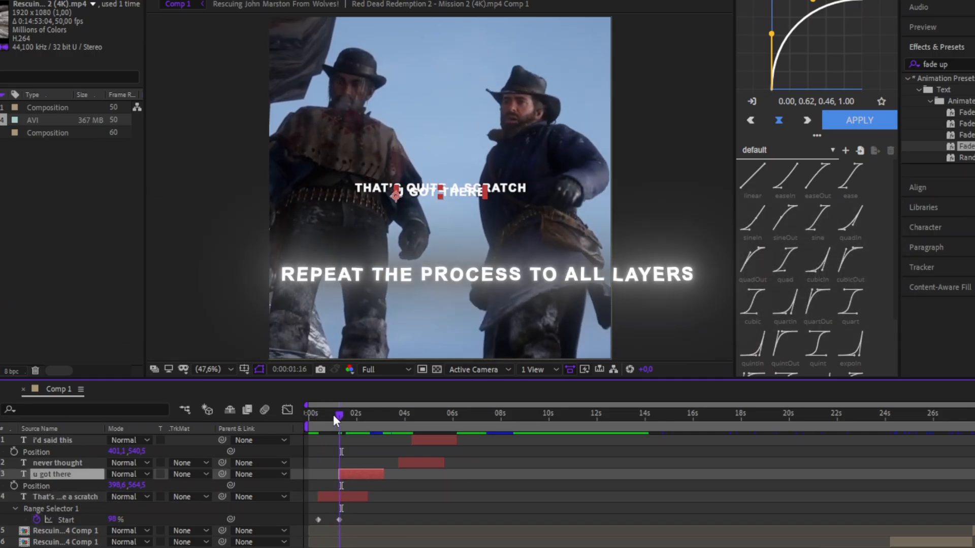
{"action": "left_click_drag", "start_coordinate": [966, 146], "coordinate": [360, 497]}
{"action": "key", "text": "space"}
{"action": "left_click", "coordinate": [370, 473]}
{"action": "key", "text": "u"}
{"action": "key", "text": "space"}
Step: Apply the Fade Up Words preset to the "never thought" layer at its start and match its keyframes to the speech
{"action": "left_click_drag", "start_coordinate": [359, 415], "coordinate": [399, 420]}
{"action": "left_click", "coordinate": [412, 463]}
{"action": "left_click_drag", "start_coordinate": [966, 146], "coordinate": [415, 486]}
{"action": "key", "text": "u"}
{"action": "key", "text": "space"}
{"action": "key", "text": "space"}
Step: Apply the Fade Up Words preset to the "i'd said this" layer, time its keyframes to the voice and preview the composition
{"action": "left_click_drag", "start_coordinate": [416, 415], "coordinate": [409, 421]}
{"action": "left_click", "coordinate": [427, 441]}
{"action": "left_click_drag", "start_coordinate": [966, 147], "coordinate": [430, 464]}
{"action": "key", "text": "u"}
{"action": "key", "text": "space"}
{"action": "key", "text": "space"}
{"action": "key", "text": "space"}
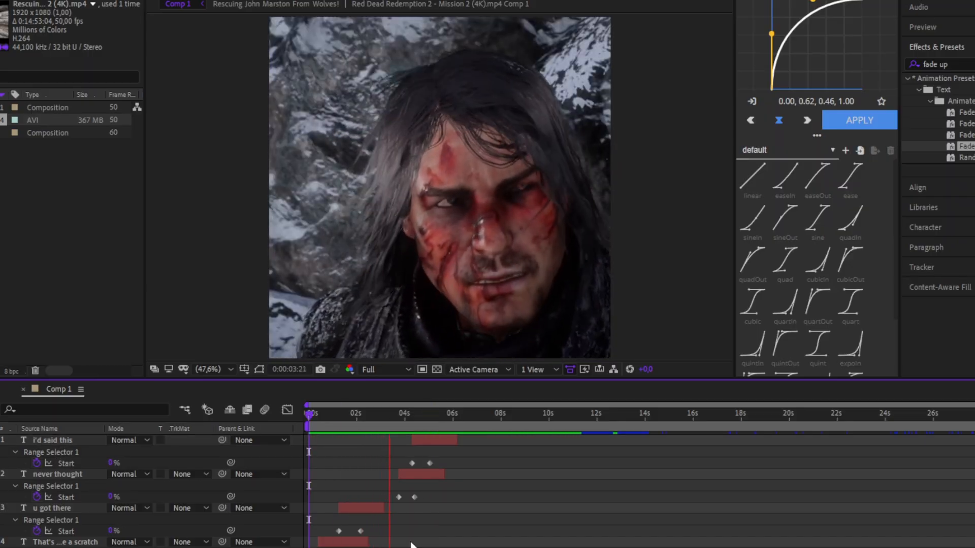
Step: Apply the Fade Out Slow preset to "That's quite a scratch" at 0:00:01:16 and move its last Offset keyframe to the layer's end
{"action": "left_click", "coordinate": [421, 105]}
{"action": "left_click_drag", "start_coordinate": [440, 421], "coordinate": [347, 424]}
{"action": "left_click", "coordinate": [330, 542]}
{"action": "left_click", "coordinate": [965, 81]}
{"action": "type", "text": "fade ou"}
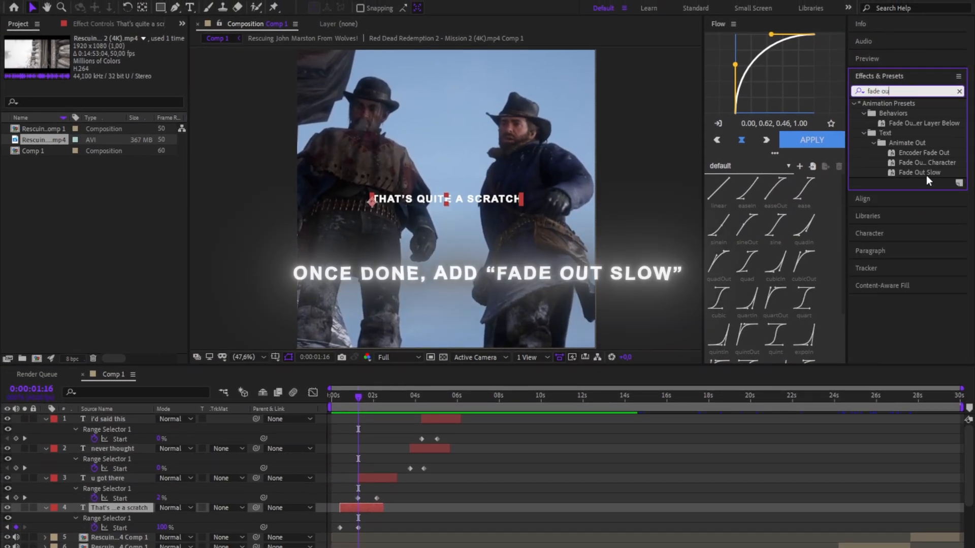
{"action": "left_click_drag", "start_coordinate": [926, 174], "coordinate": [370, 510]}
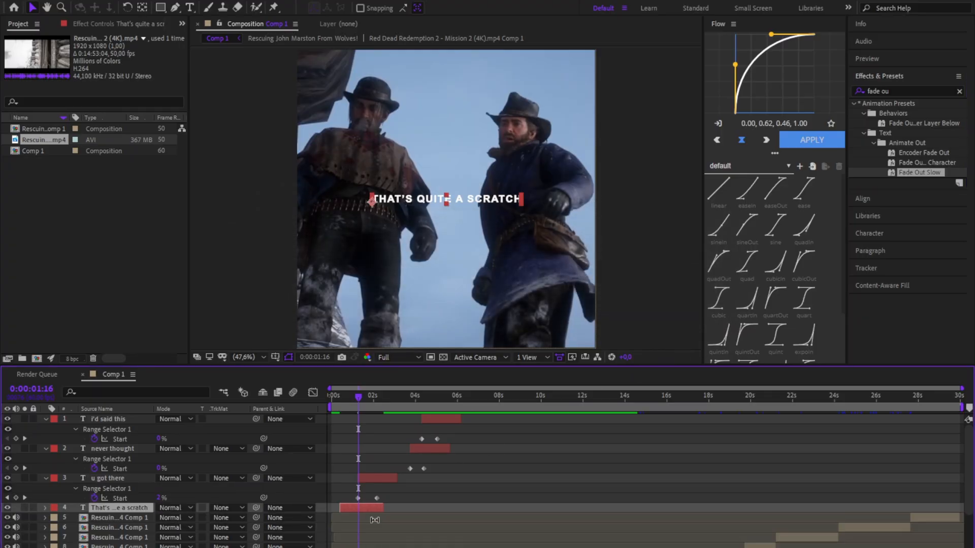
{"action": "left_click_drag", "start_coordinate": [400, 496], "coordinate": [383, 496]}
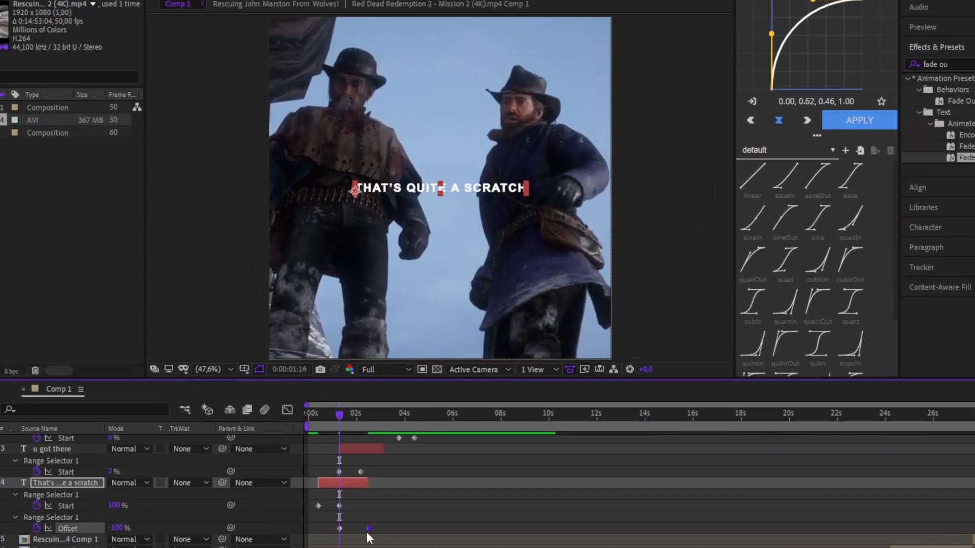
Step: Apply the Fade Out Slow preset to the "u got there" layer at 0:00:02:01 and move its last Offset keyframe to the layer's end
{"action": "left_click_drag", "start_coordinate": [352, 420], "coordinate": [357, 423]}
{"action": "scroll", "coordinate": [375, 483], "scroll_direction": "up", "scroll_amount": 1}
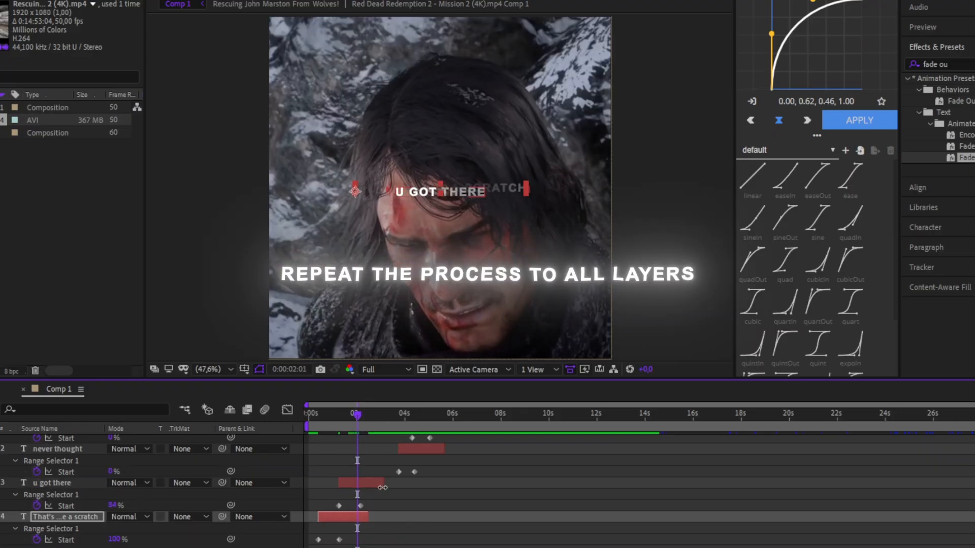
{"action": "left_click", "coordinate": [377, 484]}
{"action": "left_click_drag", "start_coordinate": [962, 157], "coordinate": [363, 481]}
{"action": "left_click_drag", "start_coordinate": [404, 529], "coordinate": [385, 529]}
Step: Apply the Fade Out Slow preset to "never thought" at 0:00:04:21 and align its last Offset keyframe with the layer's end
{"action": "left_click", "coordinate": [413, 419]}
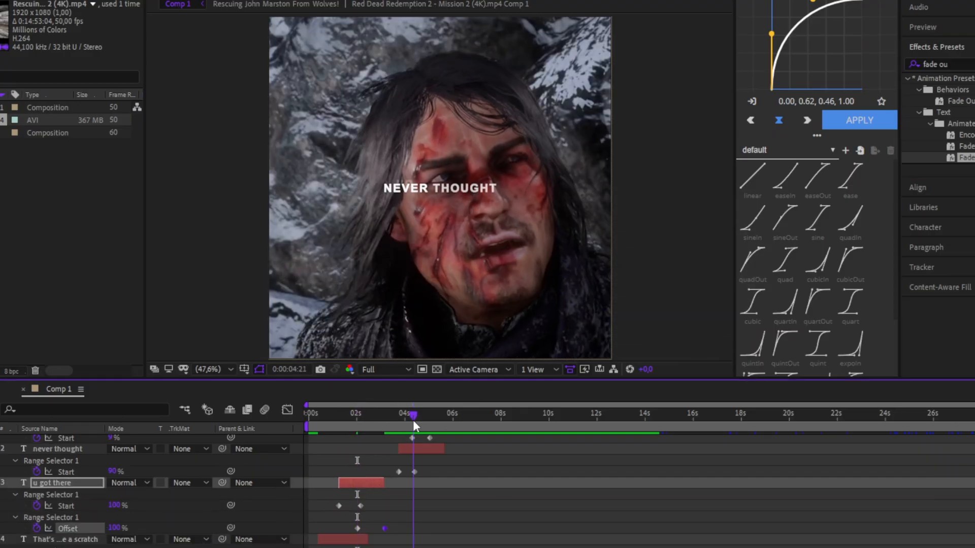
{"action": "left_click_drag", "start_coordinate": [962, 158], "coordinate": [431, 451]}
{"action": "left_click", "coordinate": [431, 453]}
{"action": "key", "text": "u"}
{"action": "left_click_drag", "start_coordinate": [460, 496], "coordinate": [444, 497]}
Step: Apply the Fade Out Slow preset to "i'd said this" at 0:00:04:54 and extend its Offset animation to the layer's end
{"action": "left_click", "coordinate": [436, 440]}
{"action": "key", "text": "u"}
{"action": "left_click_drag", "start_coordinate": [412, 416], "coordinate": [426, 424]}
{"action": "left_click_drag", "start_coordinate": [962, 158], "coordinate": [443, 440]}
{"action": "left_click", "coordinate": [435, 440]}
{"action": "key", "text": "u"}
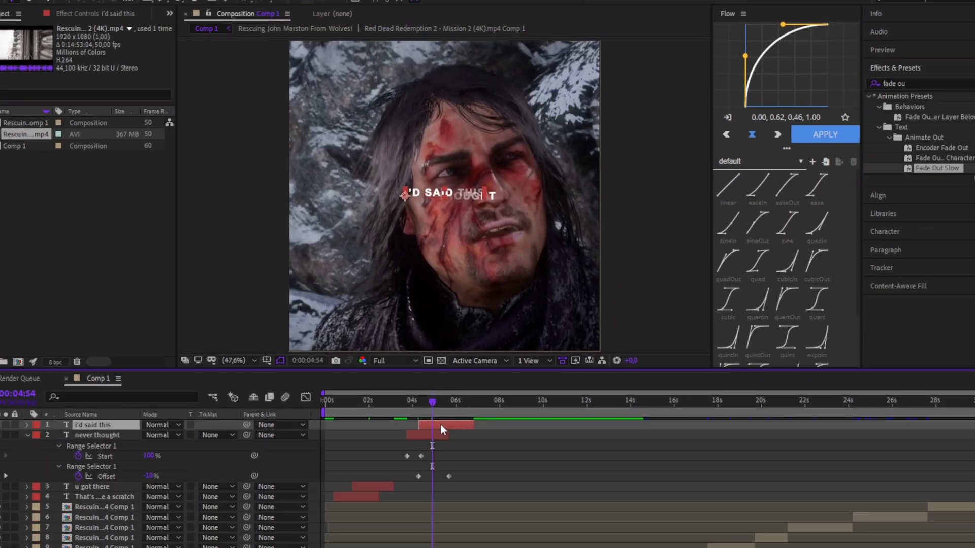
{"action": "key", "text": "u"}
{"action": "left_click_drag", "start_coordinate": [426, 486], "coordinate": [472, 486]}
Step: Collapse the caption layer's keyframes and preview the fade-outs from the start of the composition
{"action": "key", "text": "u"}
{"action": "key", "text": "Home"}
{"action": "key", "text": "space"}
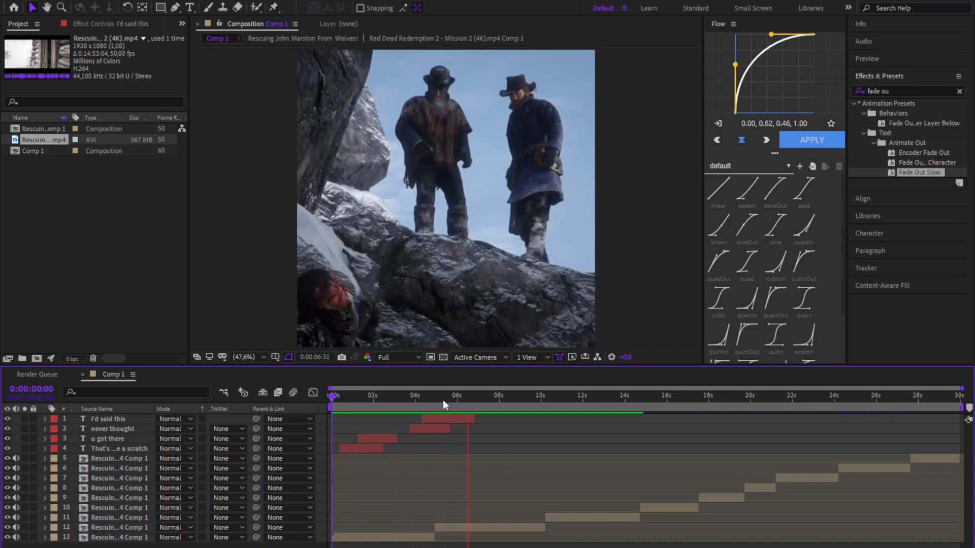
Step: Apply the Increase Tracking preset to "That's quite a scratch" at 0:00:00:23 and move its last Tracking Amount keyframe to the layer's end
{"action": "left_click_drag", "start_coordinate": [443, 400], "coordinate": [343, 411]}
{"action": "left_click", "coordinate": [370, 446]}
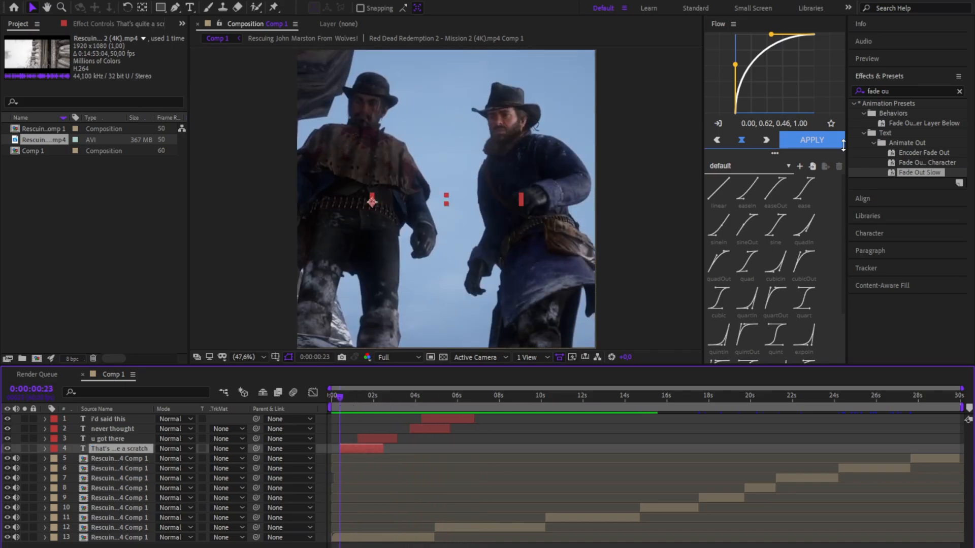
{"action": "left_click", "coordinate": [959, 92]}
{"action": "type", "text": "incre"}
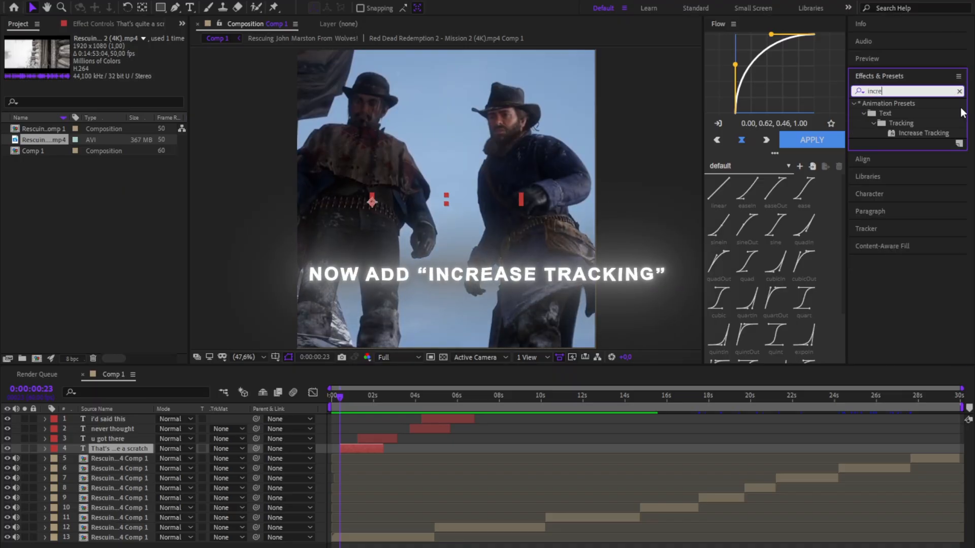
{"action": "left_click_drag", "start_coordinate": [923, 133], "coordinate": [349, 446]}
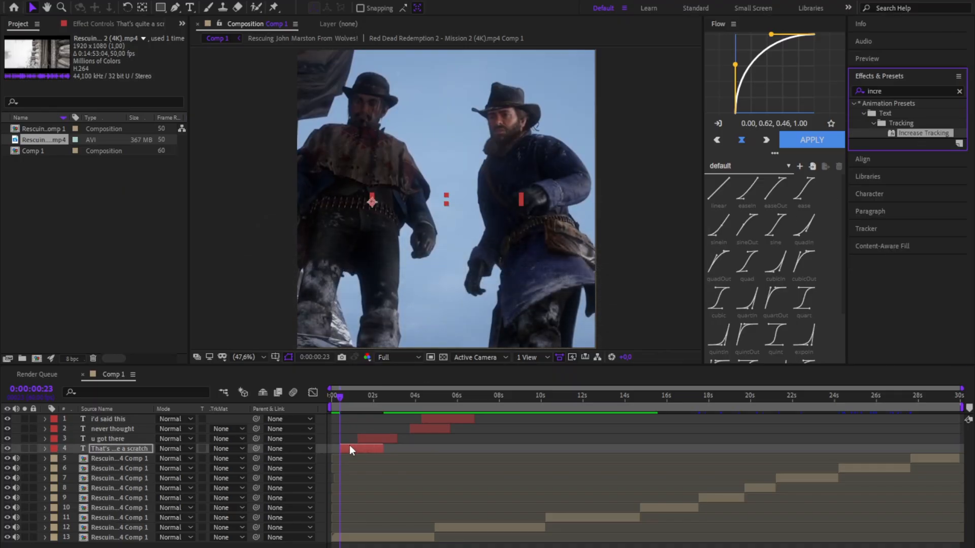
{"action": "left_click_drag", "start_coordinate": [359, 499], "coordinate": [384, 498]}
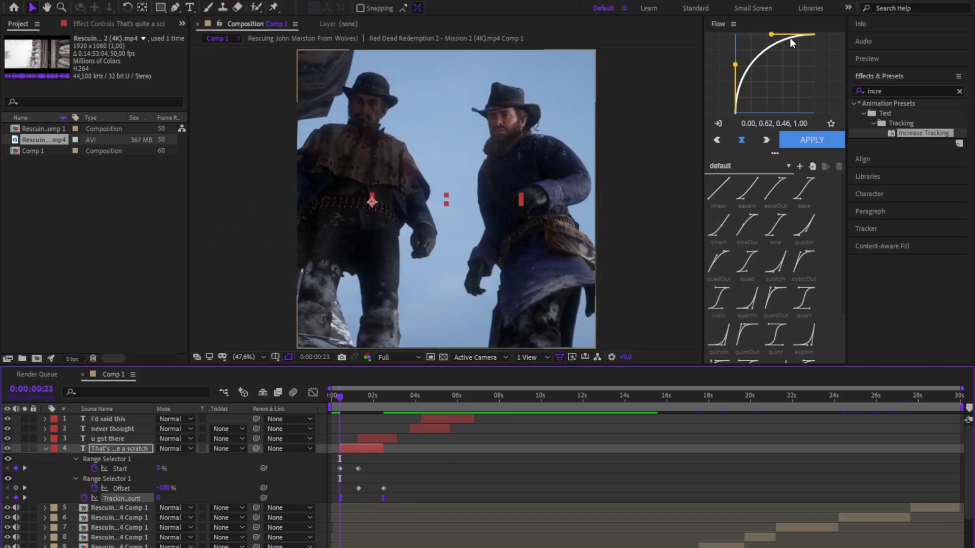
Step: Apply the Increase Tracking preset to the "u got there", "never thought" and "i'd said this" layers, each at its own start
{"action": "left_click", "coordinate": [360, 396]}
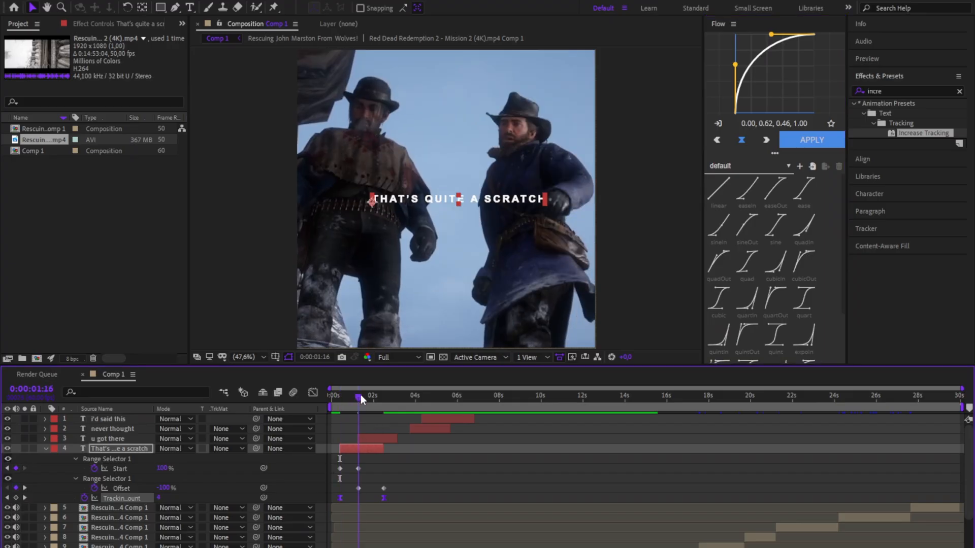
{"action": "left_click", "coordinate": [374, 438]}
{"action": "double_click", "coordinate": [920, 133]}
{"action": "left_click", "coordinate": [410, 398]}
{"action": "left_click", "coordinate": [422, 429]}
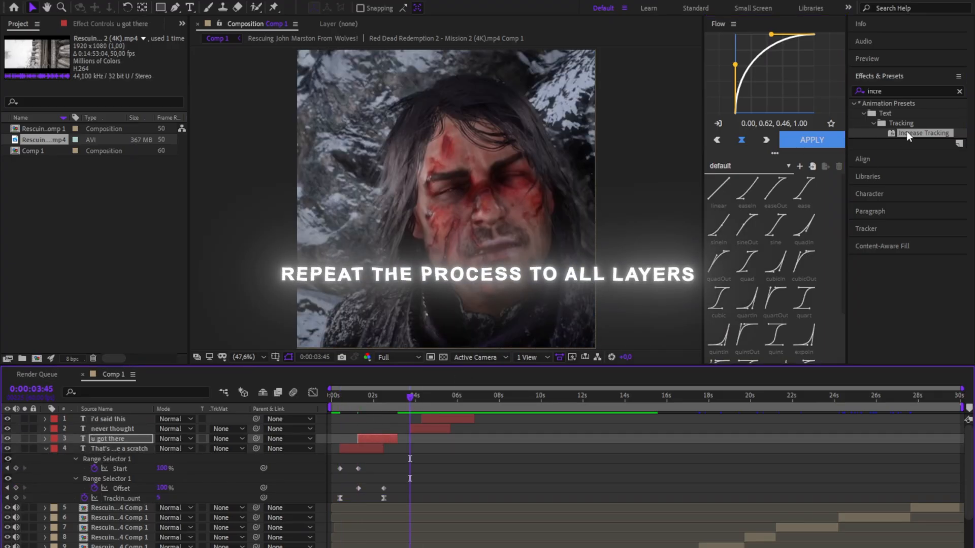
{"action": "double_click", "coordinate": [921, 135]}
{"action": "left_click", "coordinate": [421, 398]}
{"action": "left_click", "coordinate": [436, 419]}
{"action": "double_click", "coordinate": [917, 134]}
Step: Reveal the keyframes of the other three captions and move each last Tracking Amount keyframe to its layer's end
{"action": "left_click", "coordinate": [358, 397]}
{"action": "key", "text": "u"}
{"action": "left_click", "coordinate": [433, 429]}
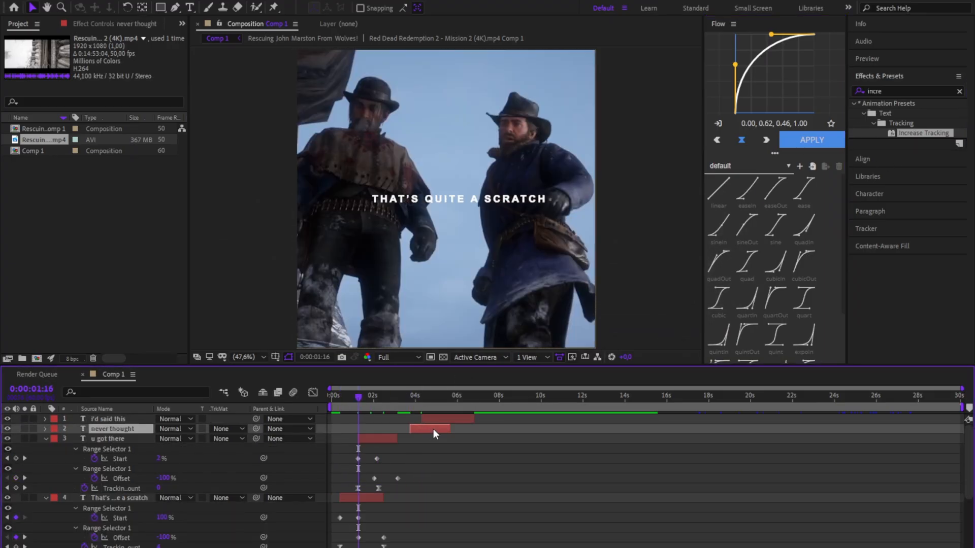
{"action": "key", "text": "u"}
{"action": "left_click_drag", "start_coordinate": [379, 528], "coordinate": [392, 531]}
{"action": "left_click", "coordinate": [431, 468], "text": "shift"}
{"action": "left_click", "coordinate": [435, 482]}
{"action": "left_click_drag", "start_coordinate": [431, 468], "coordinate": [476, 471]}
Step: Apply the Flow curve 0.00, 0.62, 0.46, 1.00 to the Tracking Amount keyframes of the remaining caption layers, including "u got there" and "i'd said this"
{"action": "scroll", "coordinate": [450, 471], "scroll_direction": "up", "scroll_amount": 2}
{"action": "scroll", "coordinate": [474, 471], "scroll_direction": "down", "scroll_amount": 2}
{"action": "left_click_drag", "start_coordinate": [431, 535], "coordinate": [351, 525]}
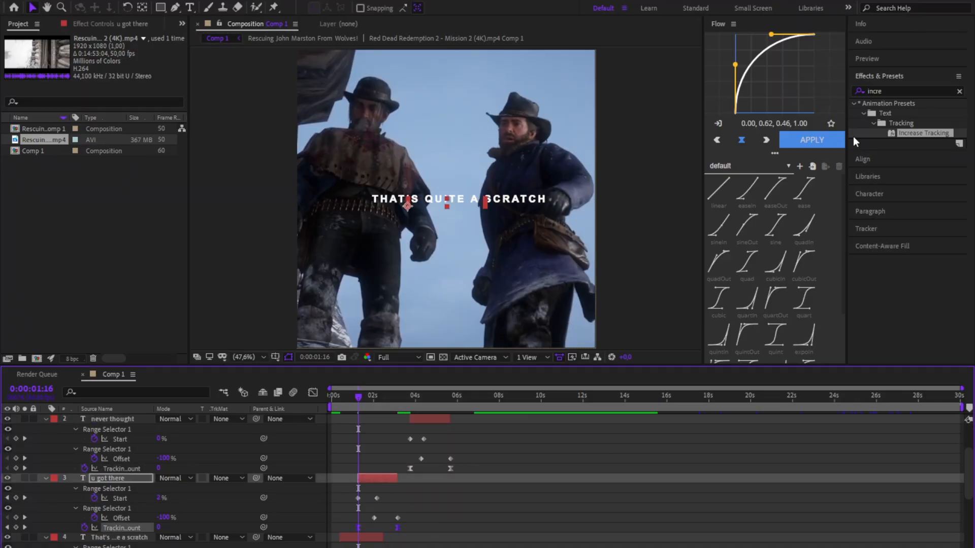
{"action": "left_click", "coordinate": [811, 139]}
{"action": "left_click", "coordinate": [462, 477]}
{"action": "scroll", "coordinate": [463, 477], "scroll_direction": "up", "scroll_amount": 3}
{"action": "left_click_drag", "start_coordinate": [403, 464], "coordinate": [455, 467]}
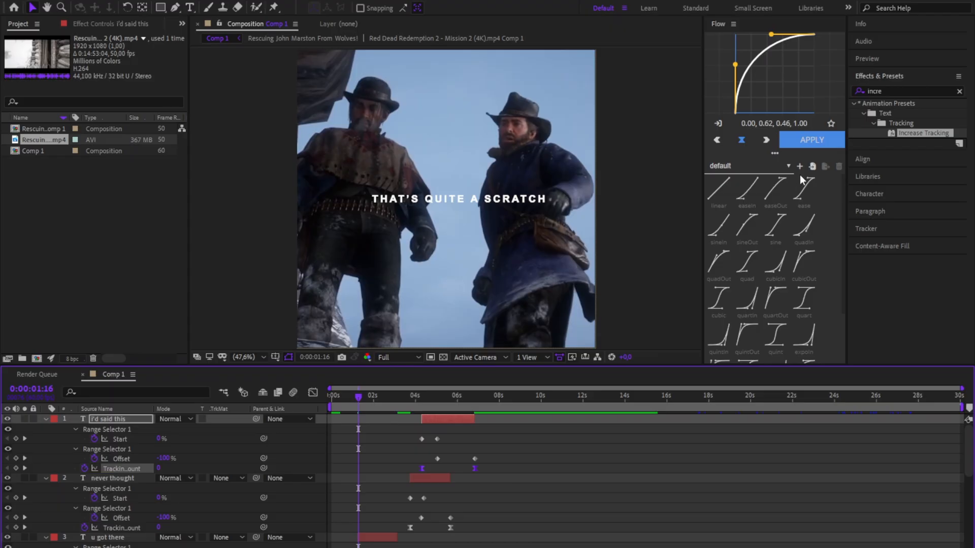
{"action": "left_click", "coordinate": [811, 142]}
Step: Examine the Tracking Amount curve of "i'd said this" in the Graph Editor and return to the layer bars
{"action": "key", "text": "shift+F3"}
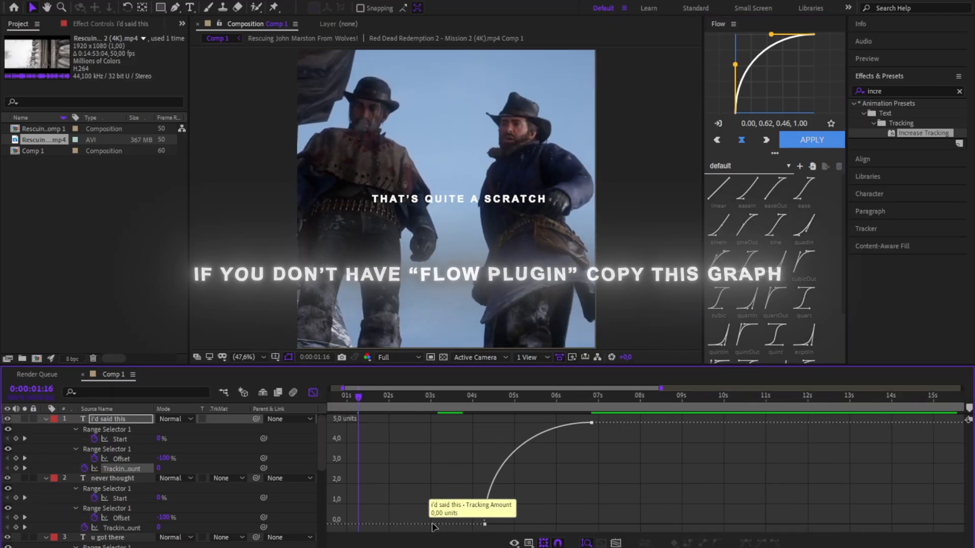
{"action": "left_click", "coordinate": [315, 394]}
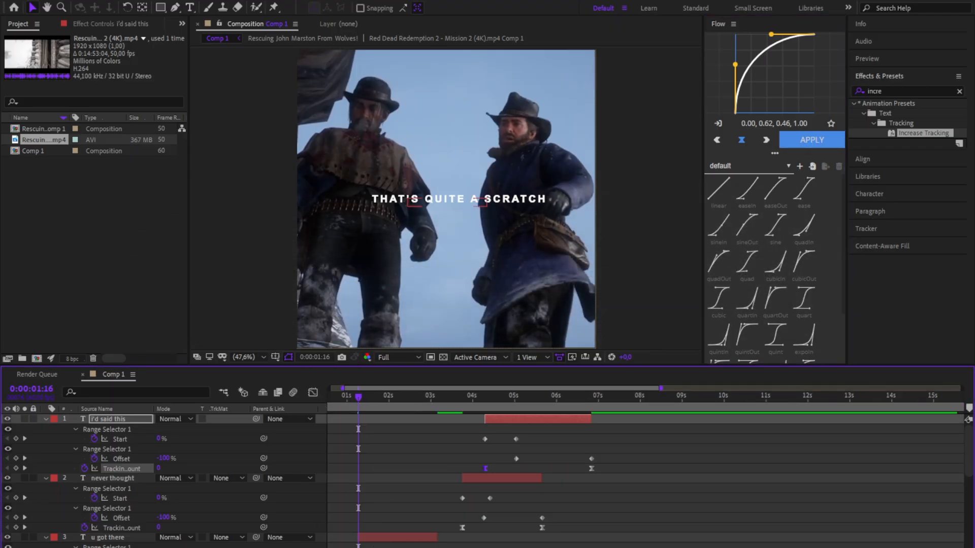
{"action": "left_click", "coordinate": [419, 477]}
Step: Collapse all caption keyframes and preview the tracking animation from the start of the composition
{"action": "scroll", "coordinate": [419, 477], "scroll_direction": "down", "scroll_amount": 2}
{"action": "scroll", "coordinate": [448, 495], "scroll_direction": "down", "scroll_amount": 3}
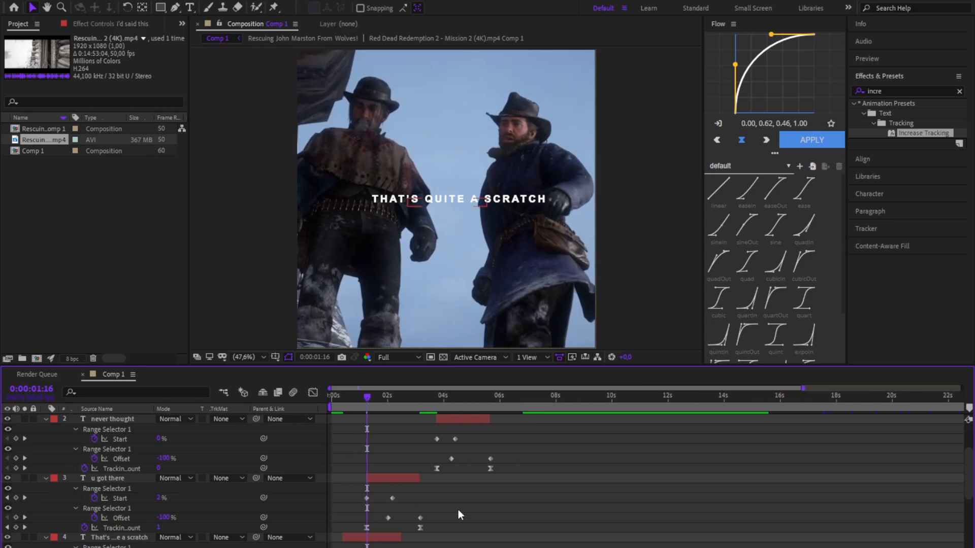
{"action": "key", "text": "u"}
{"action": "left_click_drag", "start_coordinate": [359, 401], "coordinate": [331, 401]}
{"action": "key", "text": "space"}
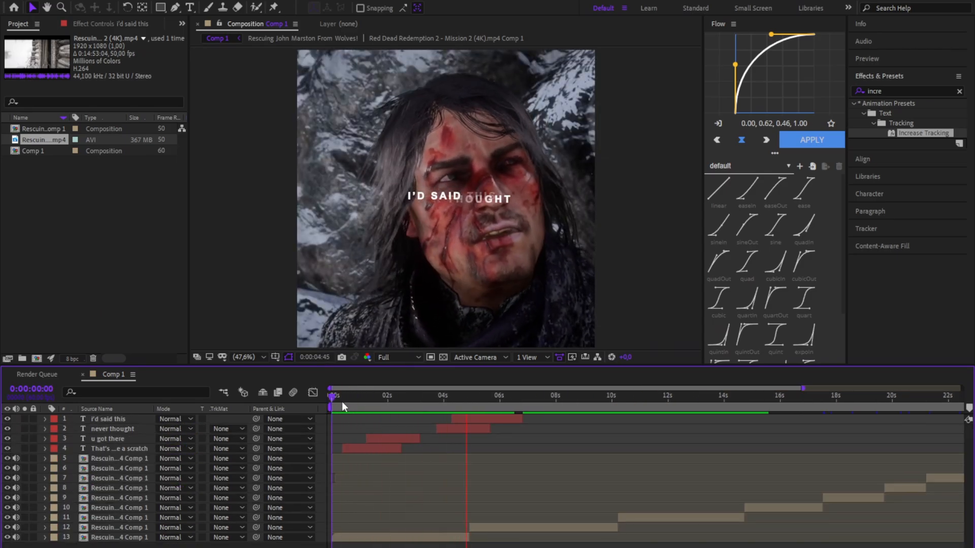
Step: Apply the Deep Glow effect to "That's quite a scratch" with Radius 335 and Exposure 0.30
{"action": "left_click", "coordinate": [344, 402]}
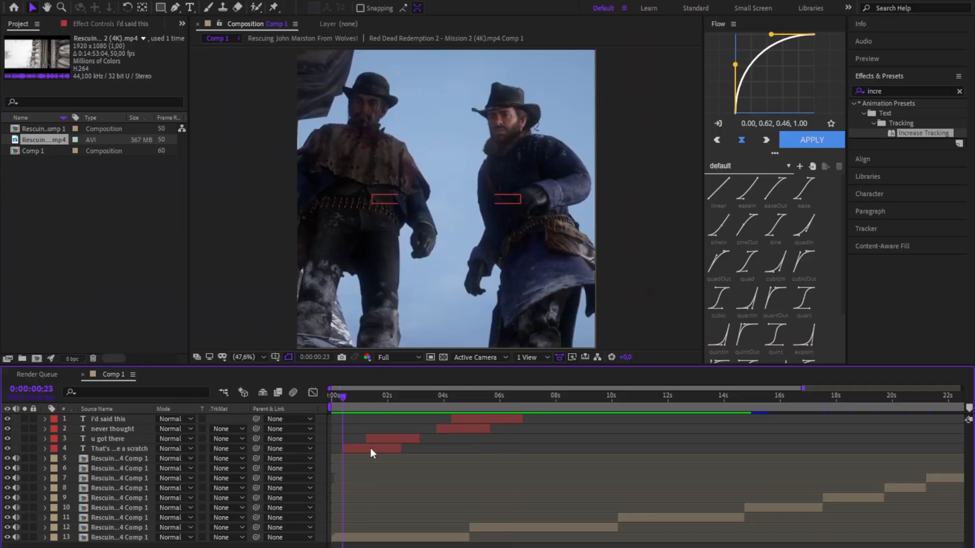
{"action": "left_click", "coordinate": [371, 450]}
{"action": "left_click", "coordinate": [959, 91]}
{"action": "type", "text": "dee"}
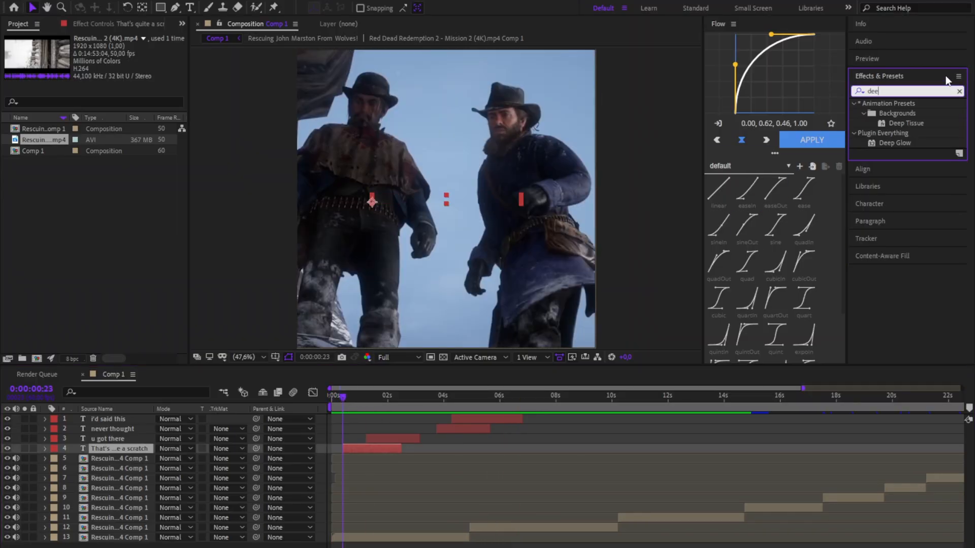
{"action": "type", "text": "p g"}
{"action": "left_click_drag", "start_coordinate": [903, 114], "coordinate": [680, 314]}
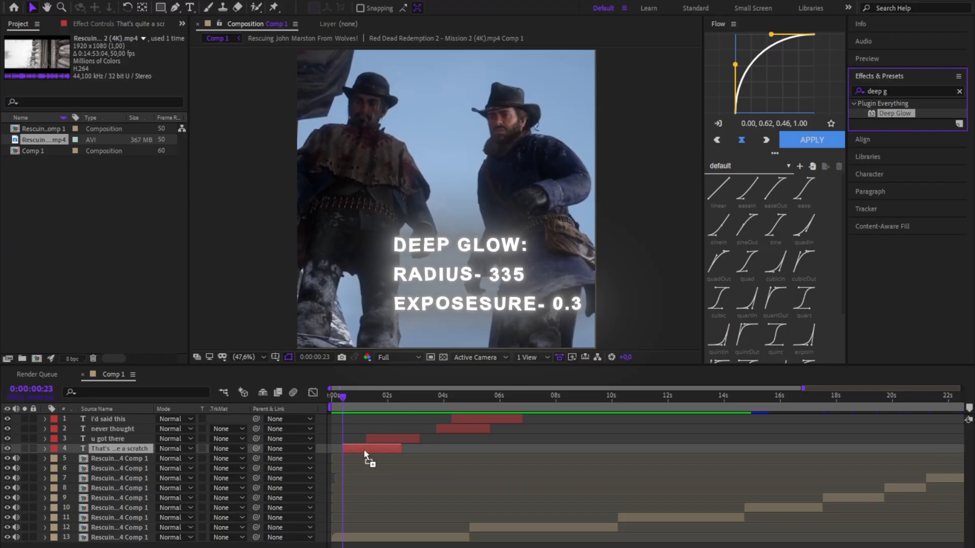
{"action": "left_click_drag", "start_coordinate": [364, 454], "coordinate": [366, 452]}
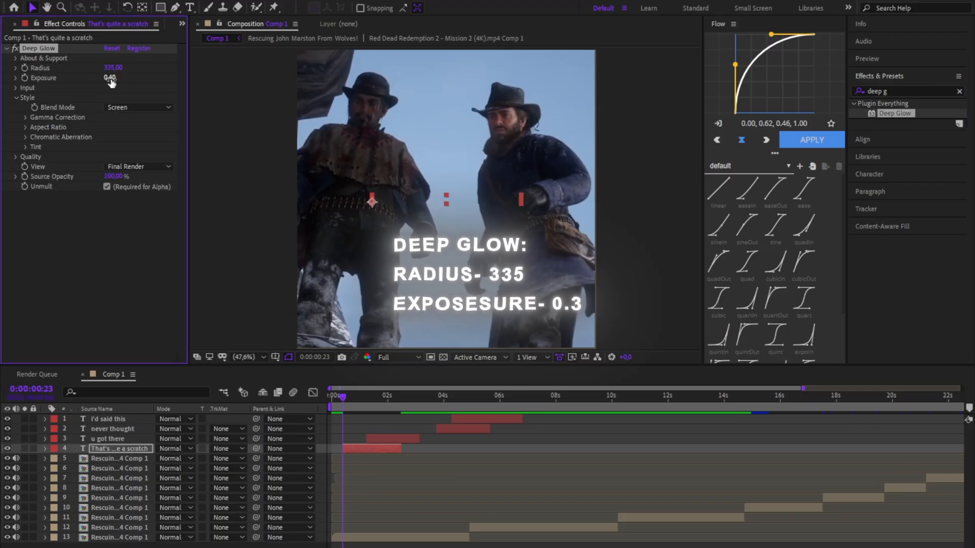
{"action": "left_click", "coordinate": [358, 406]}
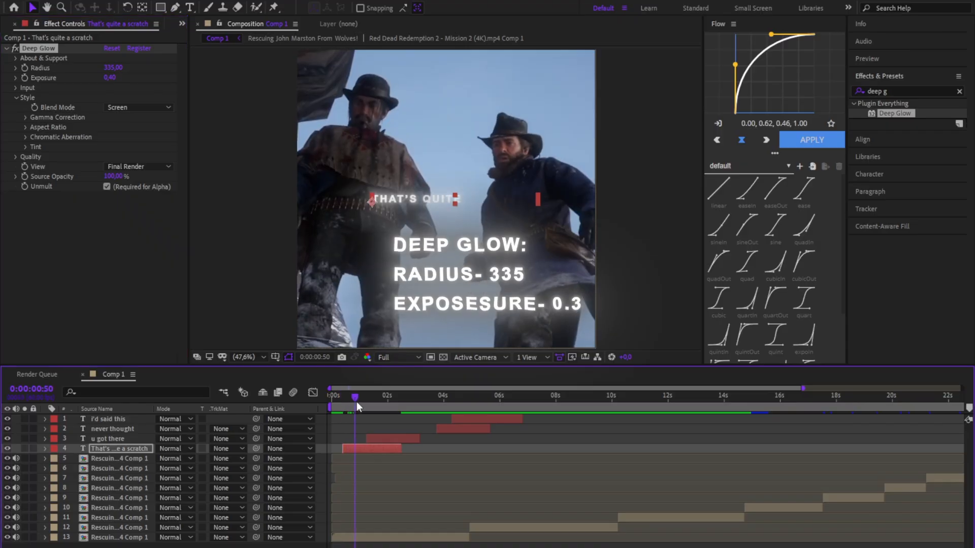
{"action": "left_click", "coordinate": [110, 78]}
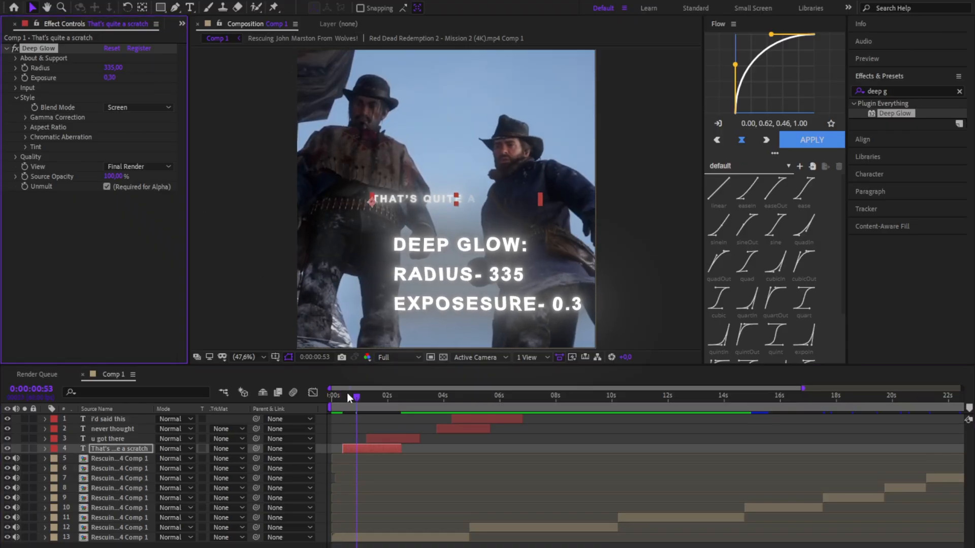
Step: Add BCC Drop Shadow to "That's quite a scratch" with Shadow Distance 0 and Shadow Intensity 100, and duplicate the effect
{"action": "left_click", "coordinate": [959, 91]}
{"action": "left_click", "coordinate": [928, 89]}
{"action": "type", "text": "bcc"}
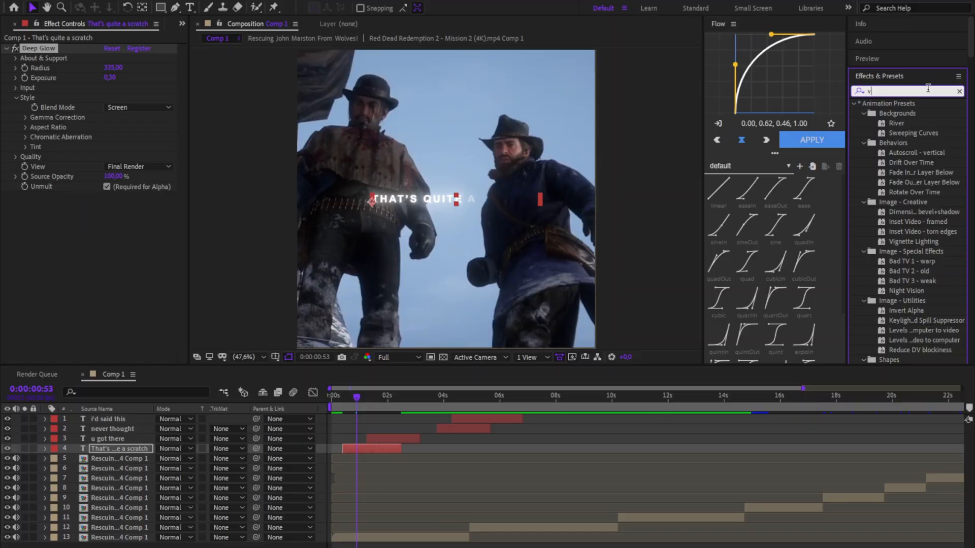
{"action": "type", "text": " drop"}
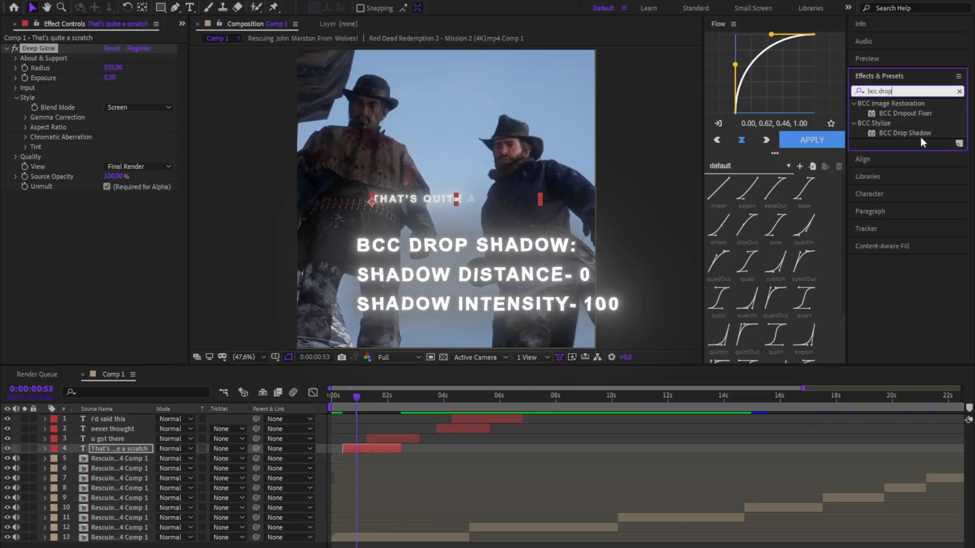
{"action": "left_click_drag", "start_coordinate": [922, 136], "coordinate": [370, 449]}
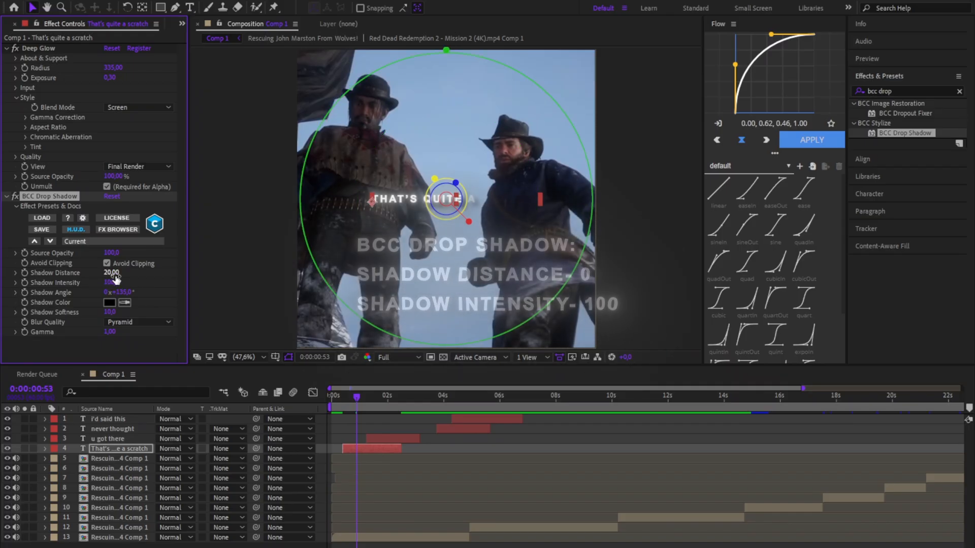
{"action": "left_click_drag", "start_coordinate": [111, 283], "coordinate": [210, 285]}
{"action": "key", "text": "ctrl+d"}
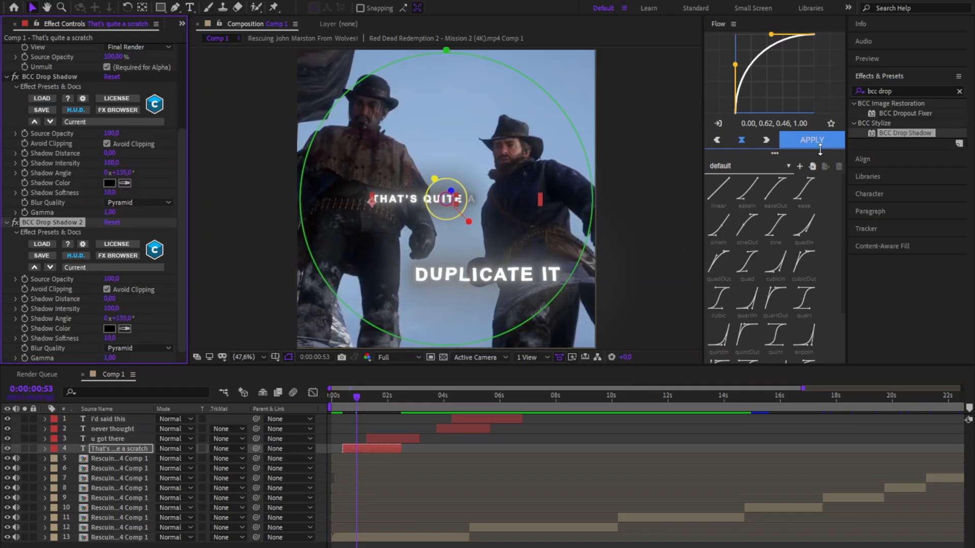
Step: Apply the Bevel Alpha effect to "That's quite a scratch" and set its Edge Thickness to 1
{"action": "left_click", "coordinate": [957, 90]}
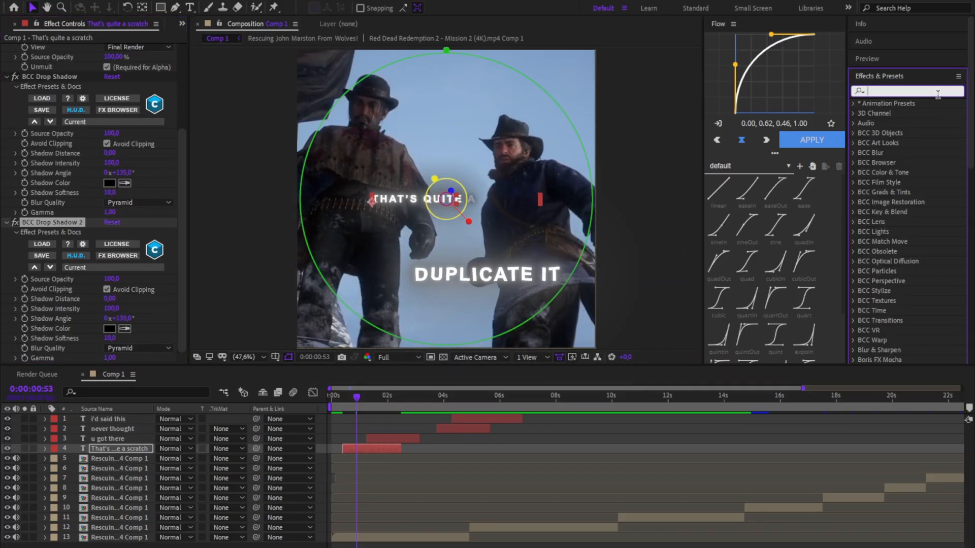
{"action": "type", "text": "bevel"}
{"action": "left_click_drag", "start_coordinate": [887, 117], "coordinate": [465, 386]}
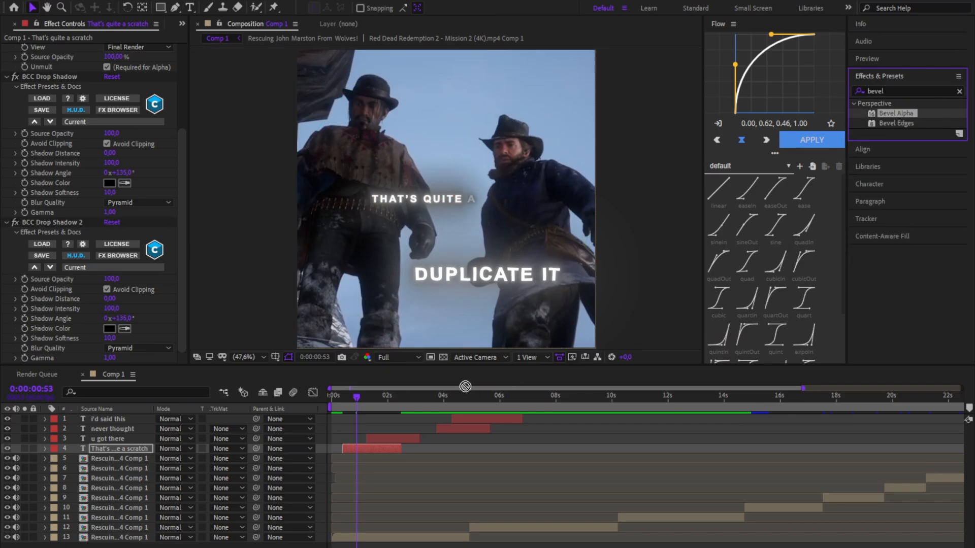
{"action": "left_click_drag", "start_coordinate": [373, 447], "coordinate": [373, 448]}
{"action": "left_click", "coordinate": [109, 305]}
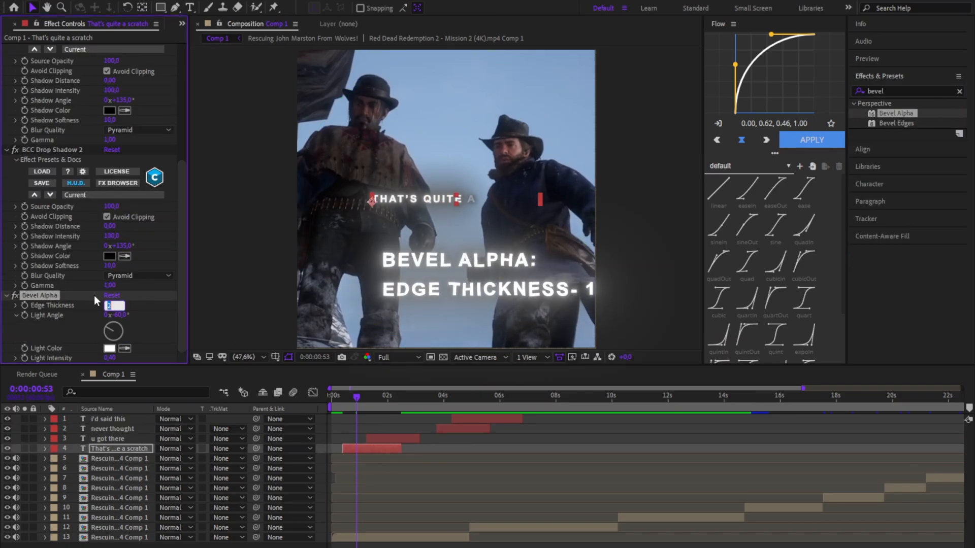
{"action": "type", "text": "1"}
{"action": "key", "text": "Return"}
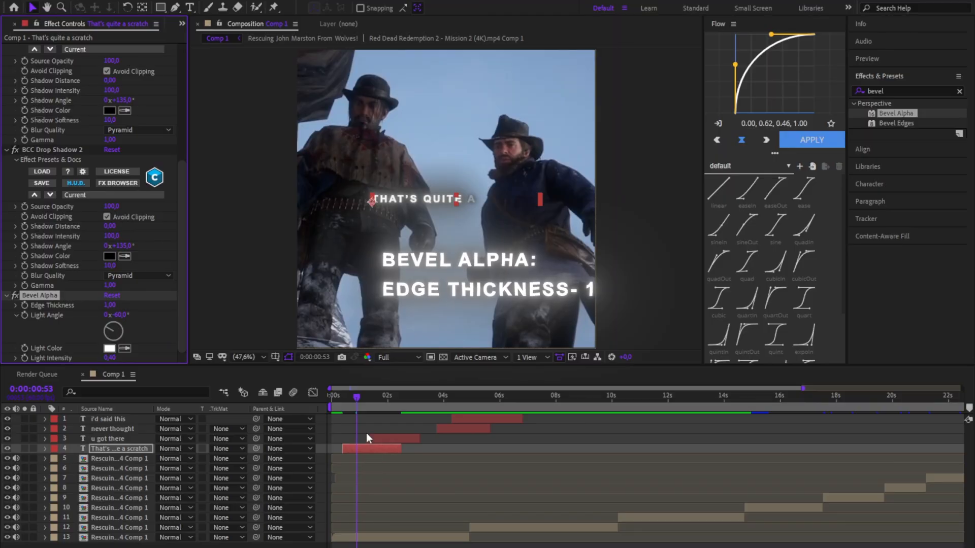
Step: At 0:00:02:17, select the word "there" in the "u got there" caption for editing and swap the text's fill and stroke colours
{"action": "left_click_drag", "start_coordinate": [357, 397], "coordinate": [396, 404]}
{"action": "left_click", "coordinate": [398, 439]}
{"action": "left_click", "coordinate": [478, 205]}
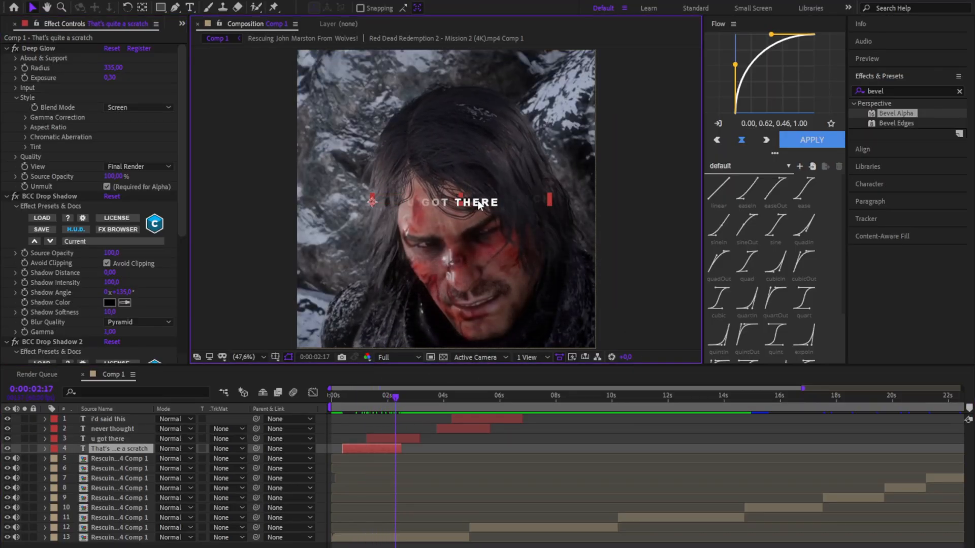
{"action": "double_click", "coordinate": [479, 204]}
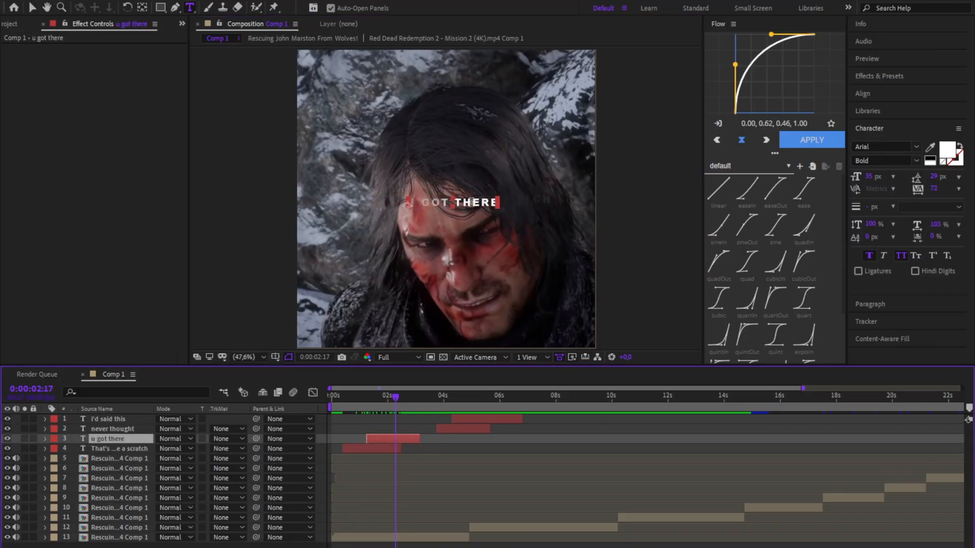
{"action": "left_click", "coordinate": [471, 202]}
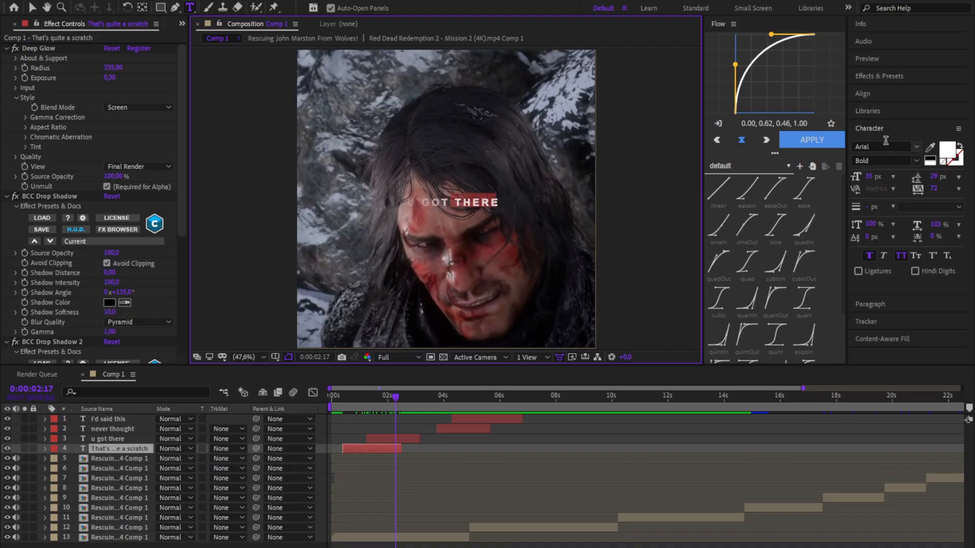
{"action": "left_click", "coordinate": [960, 145]}
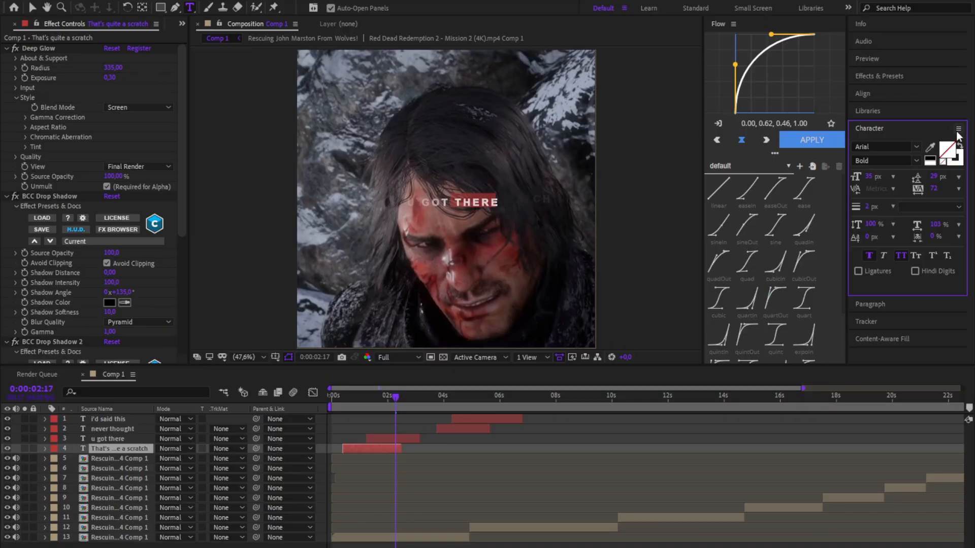
Step: Swap the fill and stroke colours of "there" again and finish editing the "u got there" caption
{"action": "left_click", "coordinate": [958, 148]}
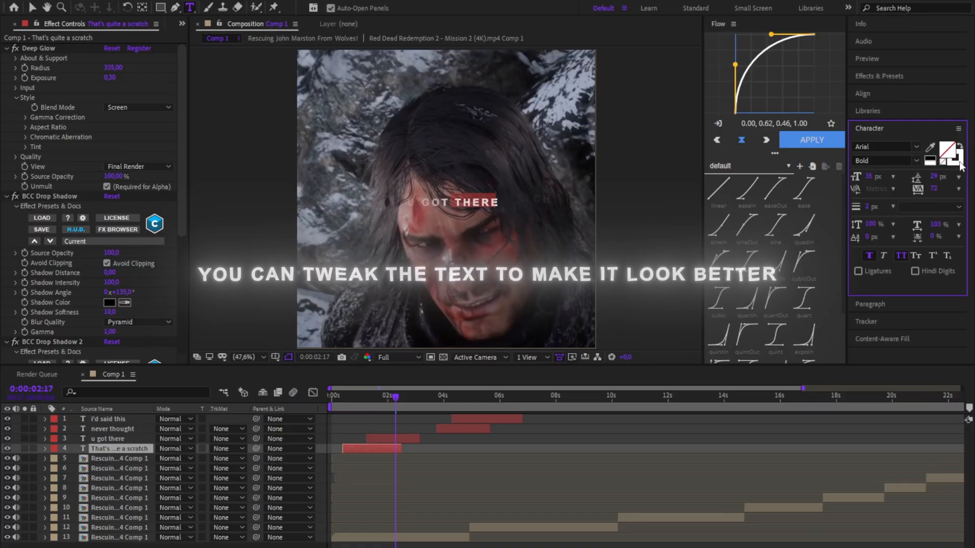
{"action": "left_click", "coordinate": [617, 417]}
{"action": "left_click", "coordinate": [405, 436]}
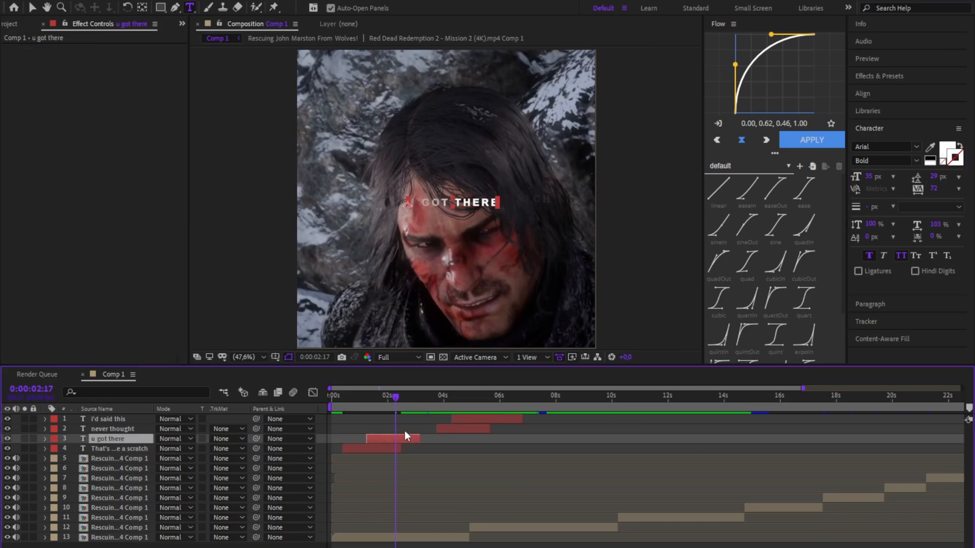
Step: Copy the glow and shadow effects from "That's quite a scratch" and paste them onto "u got there", "never thought" and "i'd said this"
{"action": "left_click", "coordinate": [367, 448]}
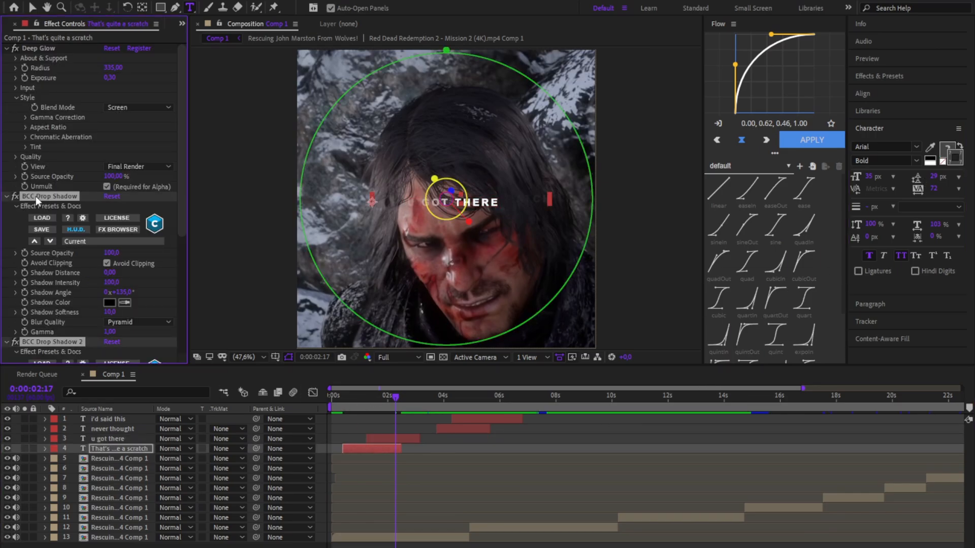
{"action": "left_click", "coordinate": [396, 439]}
{"action": "key", "text": "ctrl+v"}
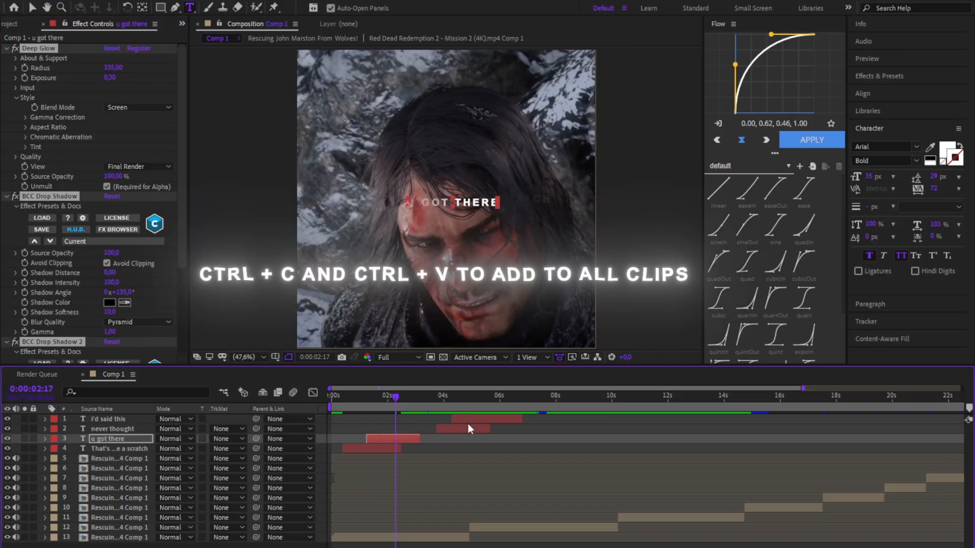
{"action": "left_click", "coordinate": [467, 426]}
{"action": "key", "text": "ctrl+v"}
{"action": "left_click", "coordinate": [467, 419]}
{"action": "key", "text": "ctrl+v"}
Step: At 0:00:04:22, enable the Deep Glow Tint on the "never thought" caption, using red in Soft Light mode
{"action": "left_click_drag", "start_coordinate": [395, 399], "coordinate": [453, 401]}
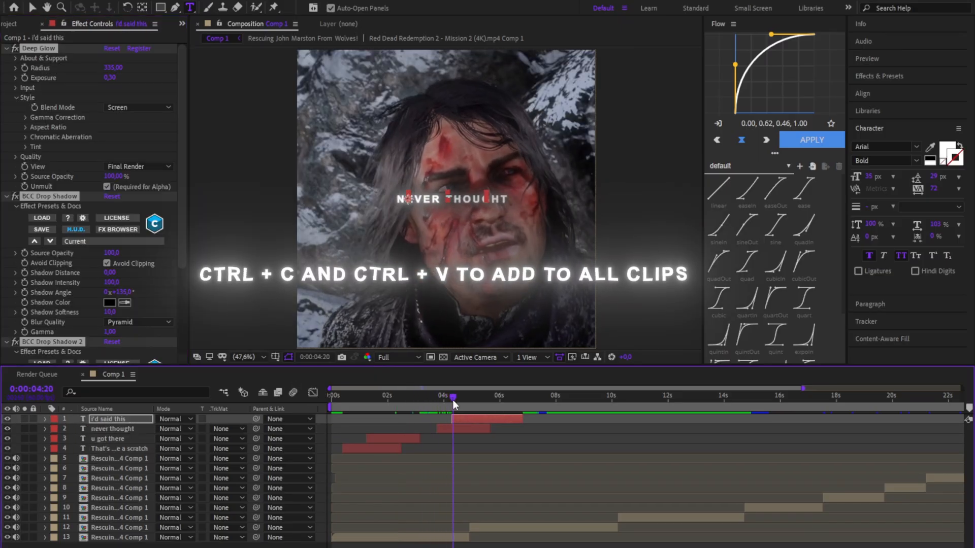
{"action": "left_click", "coordinate": [468, 429]}
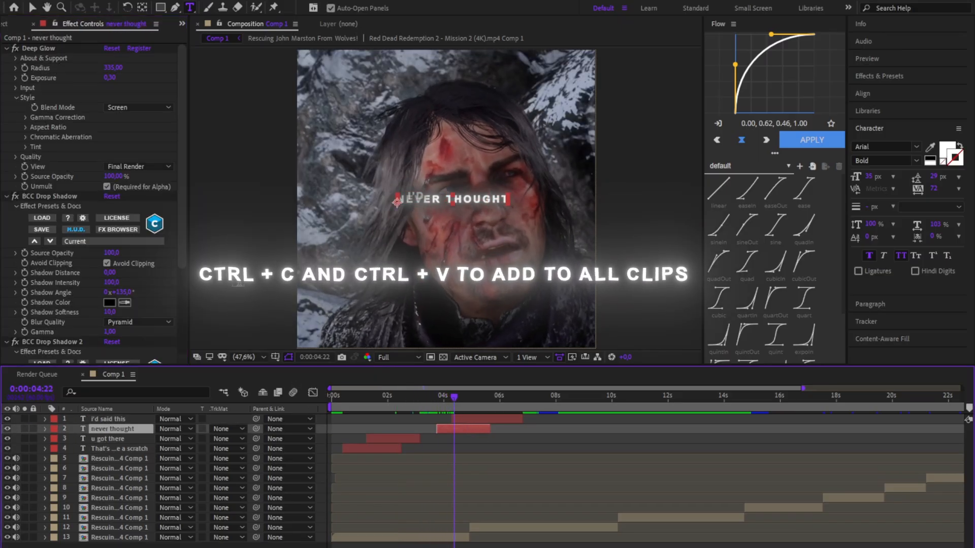
{"action": "left_click", "coordinate": [25, 147]}
{"action": "left_click", "coordinate": [107, 157]}
{"action": "left_click", "coordinate": [120, 178]}
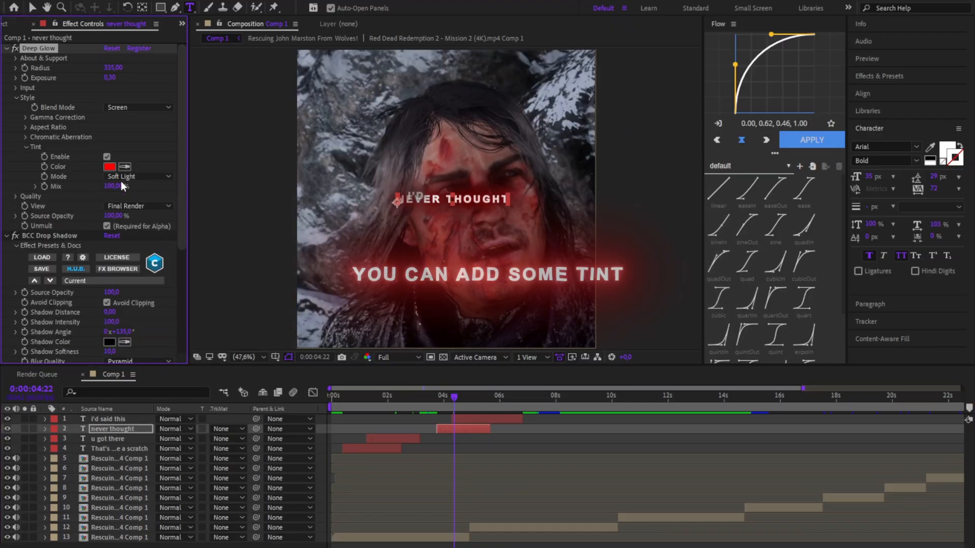
{"action": "left_click", "coordinate": [106, 167]}
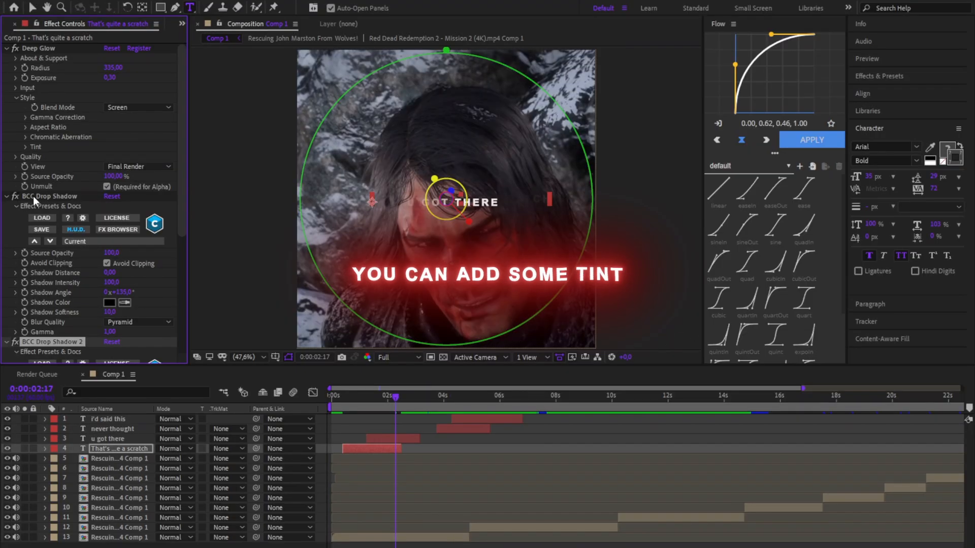
Step: Move the playhead to 0:00:00:17 and pre-compose all four caption layers together
{"action": "left_click_drag", "start_coordinate": [438, 444], "coordinate": [339, 406]}
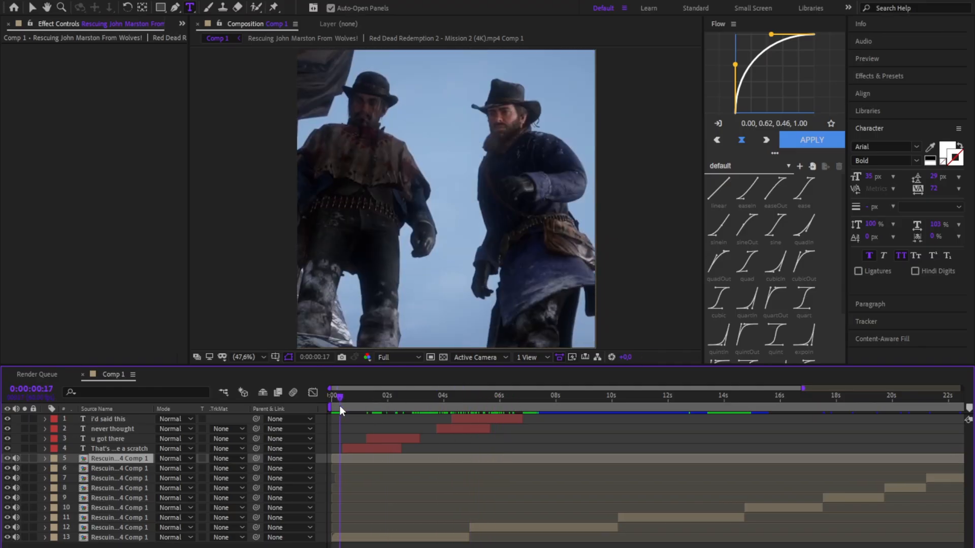
{"action": "left_click", "coordinate": [389, 448]}
{"action": "left_click", "coordinate": [474, 417], "text": "shift"}
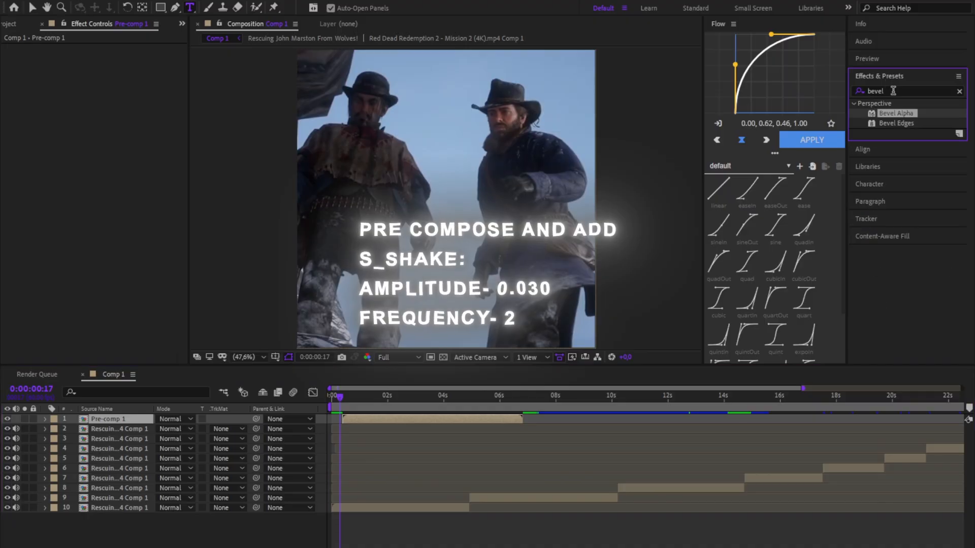
Step: Find the Sapphire S_Shake effect and apply it to the captions' pre-comp, with the playhead at 0:00:00:23
{"action": "double_click", "coordinate": [893, 91]}
{"action": "type", "text": "shake"}
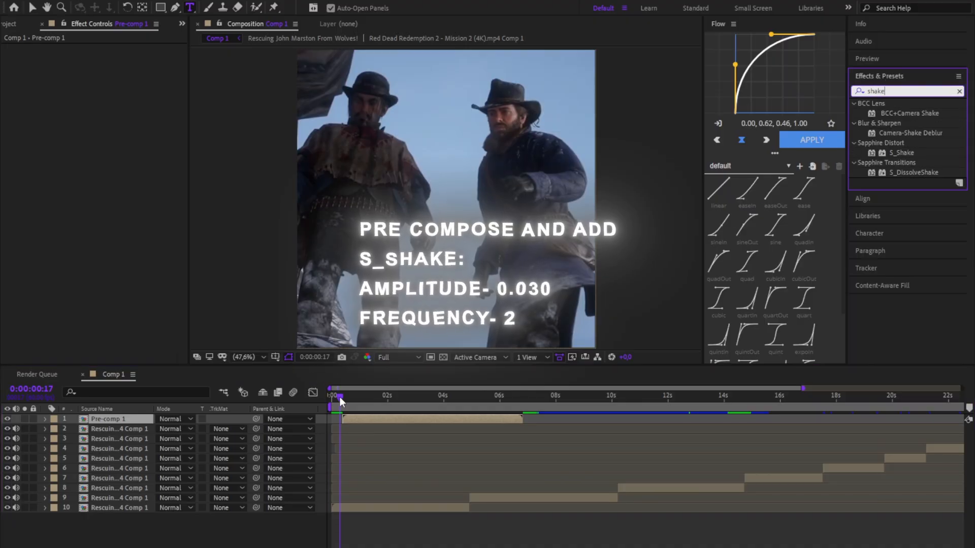
{"action": "left_click_drag", "start_coordinate": [340, 397], "coordinate": [343, 398]}
{"action": "left_click_drag", "start_coordinate": [902, 153], "coordinate": [440, 422]}
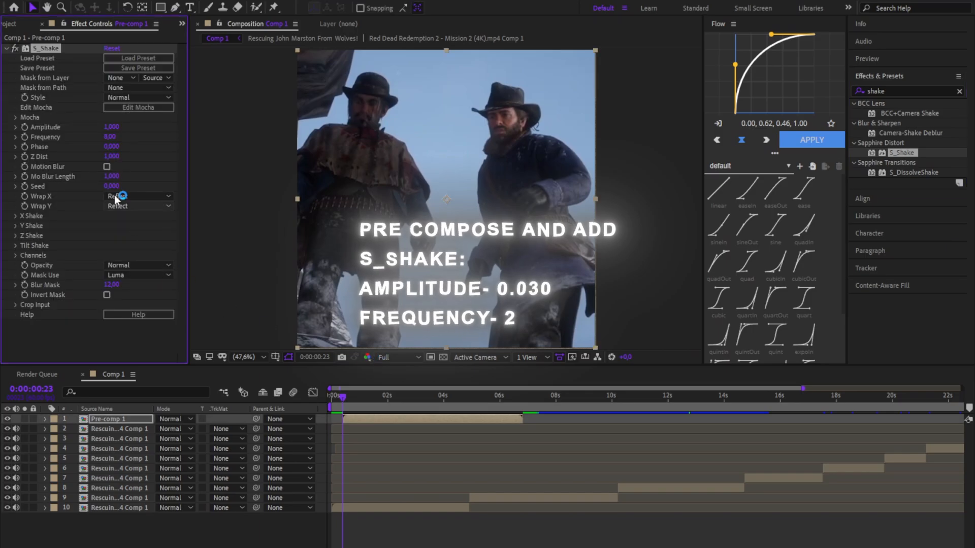
Step: Set the S_Shake Frequency to 2 and its Amplitude to 0.030
{"action": "left_click", "coordinate": [110, 138]}
{"action": "type", "text": "2"}
{"action": "key", "text": "Return"}
{"action": "left_click", "coordinate": [109, 129]}
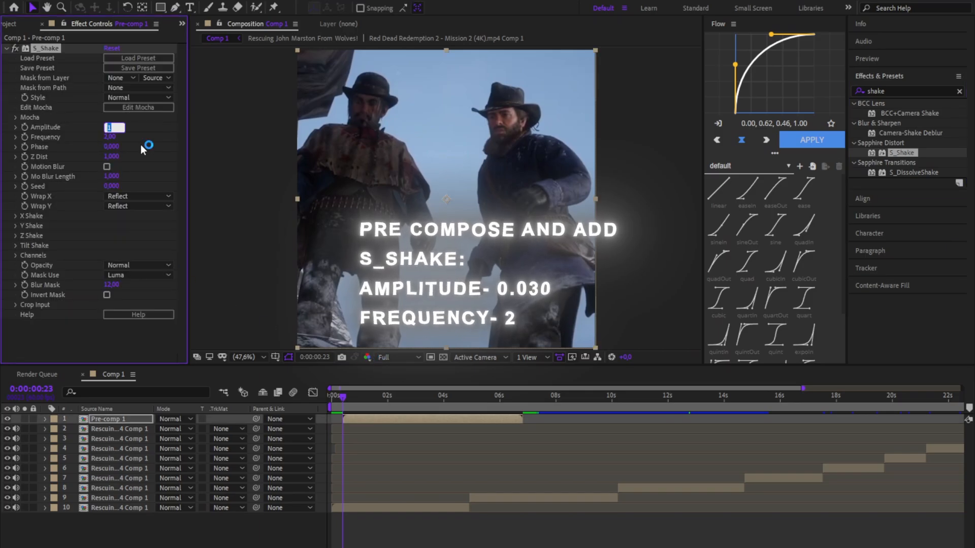
{"action": "type", "text": "0.03"}
{"action": "key", "text": "Return"}
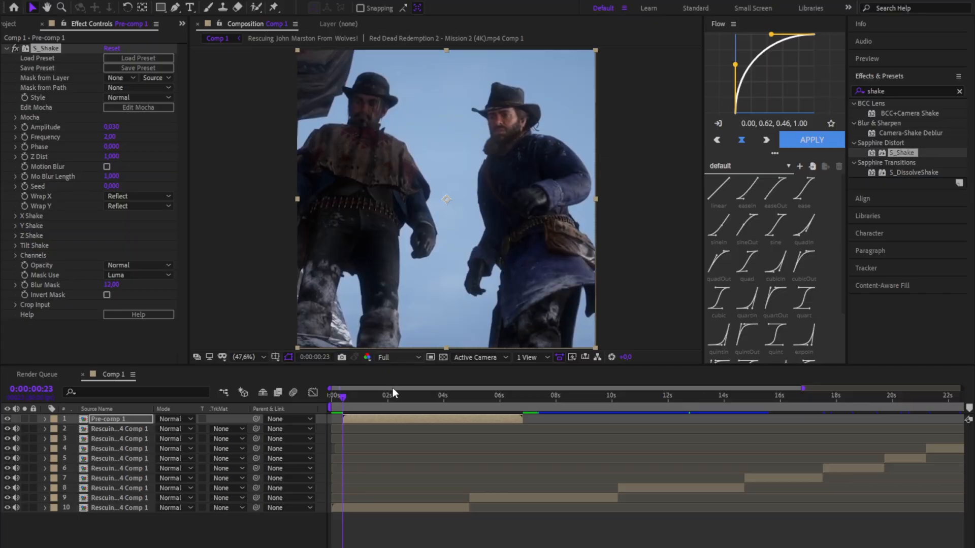
Step: Preview the shaking captions, set the preview resolution to Full, and play the composition again from the start
{"action": "key", "text": "space"}
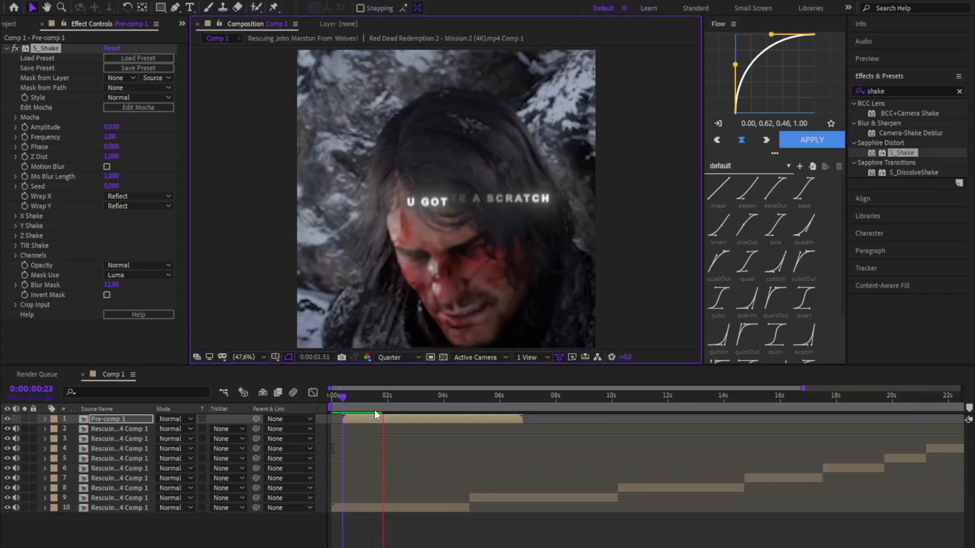
{"action": "left_click", "coordinate": [357, 395]}
{"action": "left_click", "coordinate": [398, 357]}
{"action": "left_click", "coordinate": [388, 381]}
{"action": "mouse_move", "coordinate": [343, 401]}
{"action": "left_mouse_down"}
{"action": "mouse_move", "coordinate": [332, 404]}
{"action": "mouse_move", "coordinate": [503, 424]}
{"action": "mouse_move", "coordinate": [420, 428]}
{"action": "mouse_move", "coordinate": [329, 414]}
{"action": "left_mouse_up"}
{"action": "key", "text": "space"}
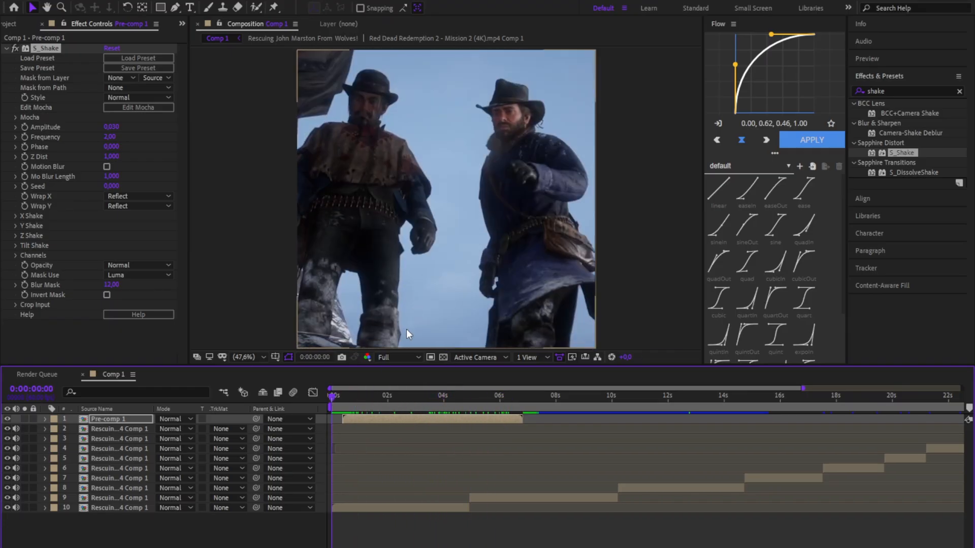
{"action": "key", "text": "space"}
{"action": "key", "text": "ctrl+t"}
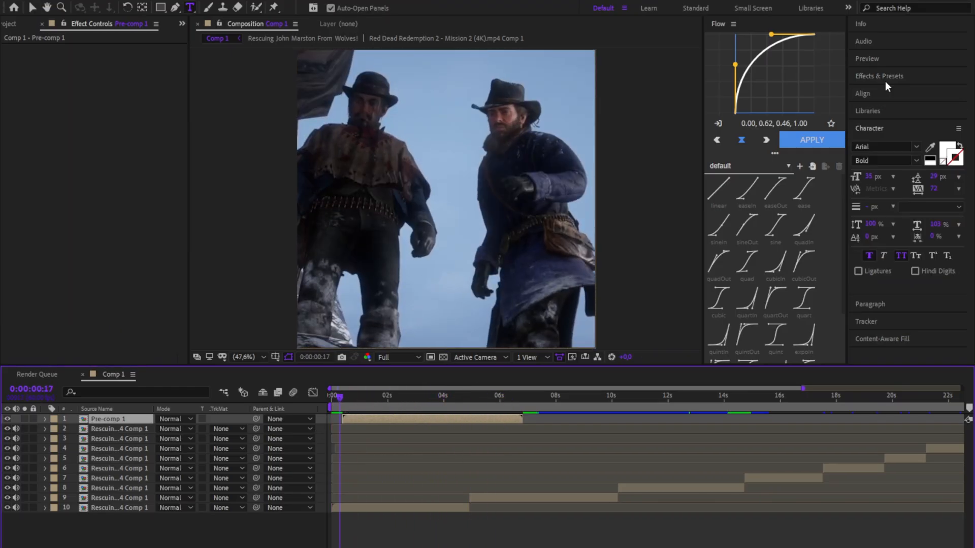